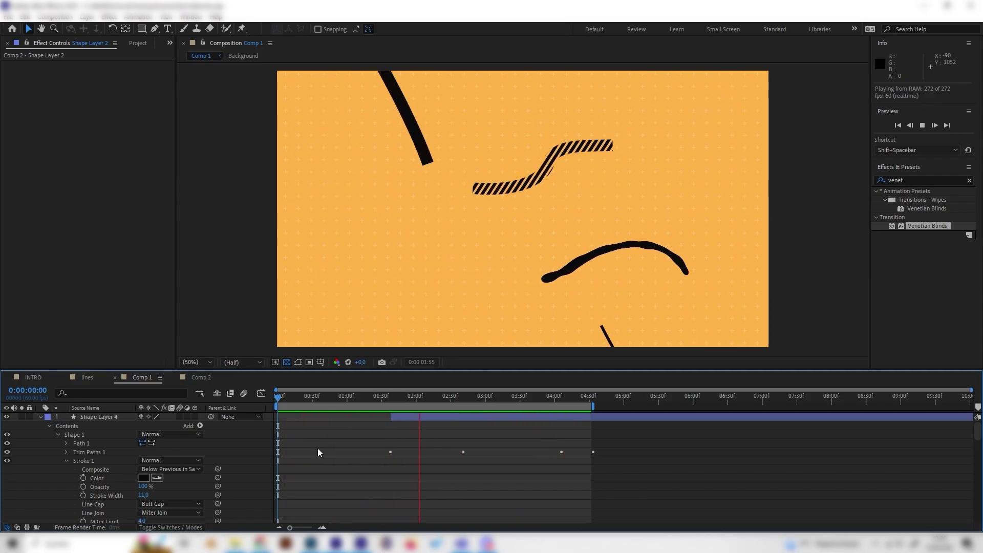
Switch to Comp 2 and delete both existing curve layers
left_click(200, 378)
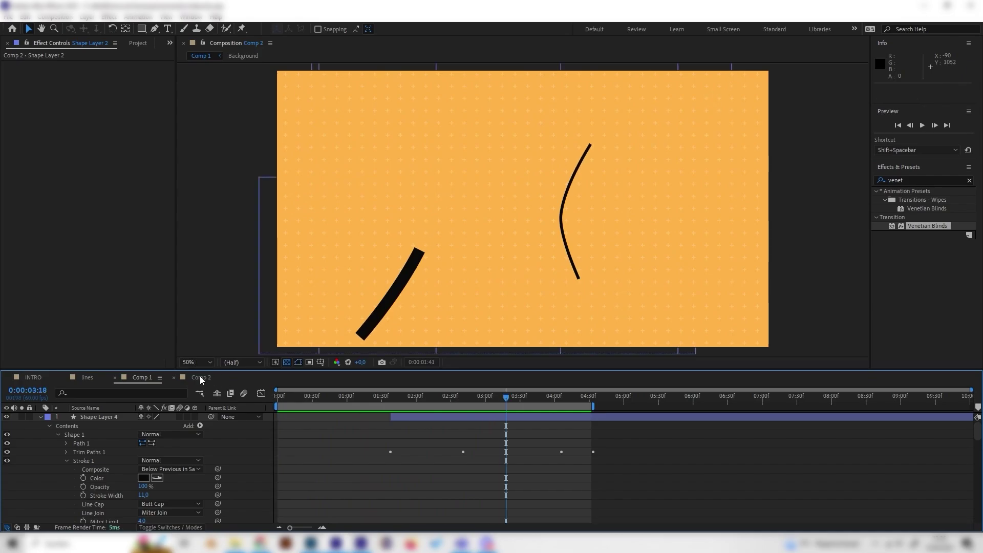
left_click(106, 417)
key("Delete")
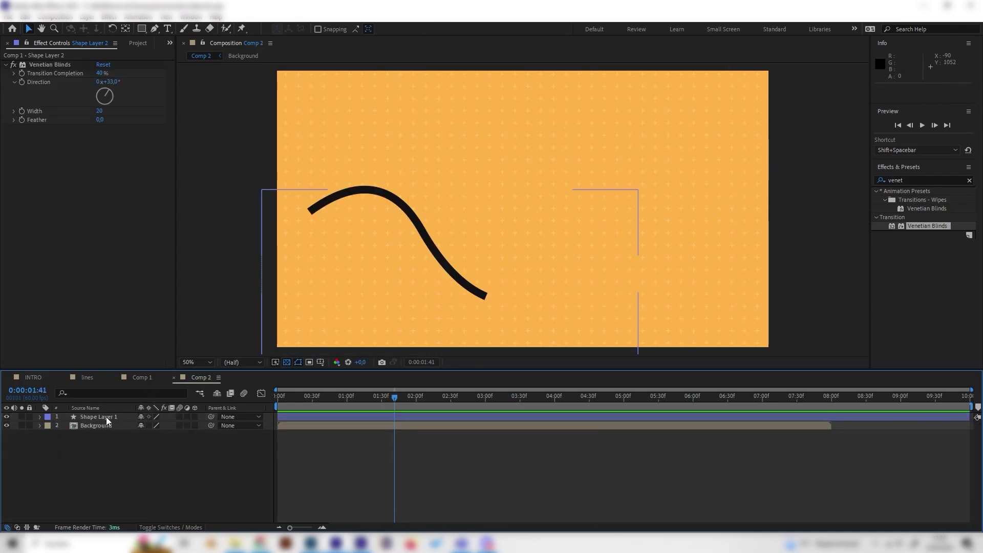
left_click(106, 417)
key("Delete")
Add a new empty Shape Layer 1 above the Background layer
left_click(106, 418)
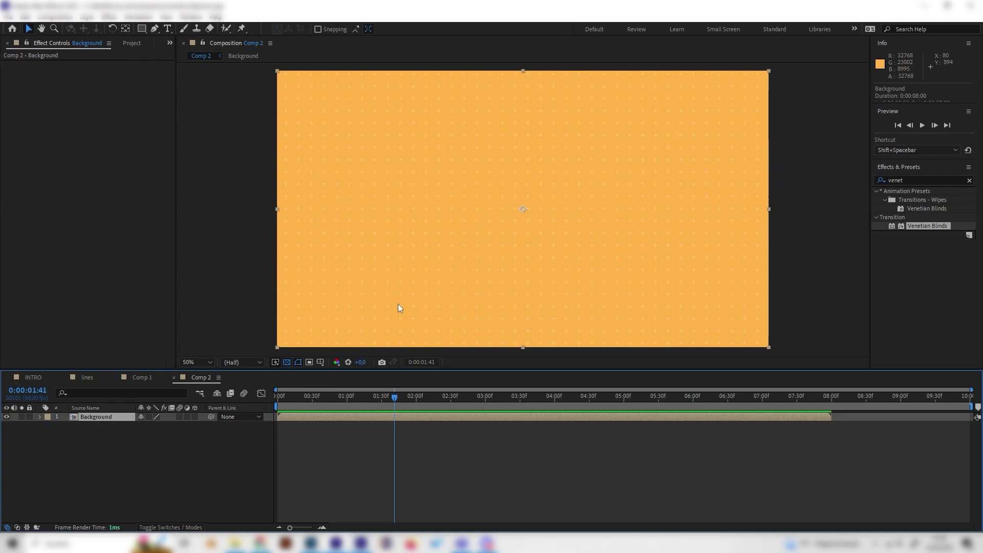
left_click(238, 444)
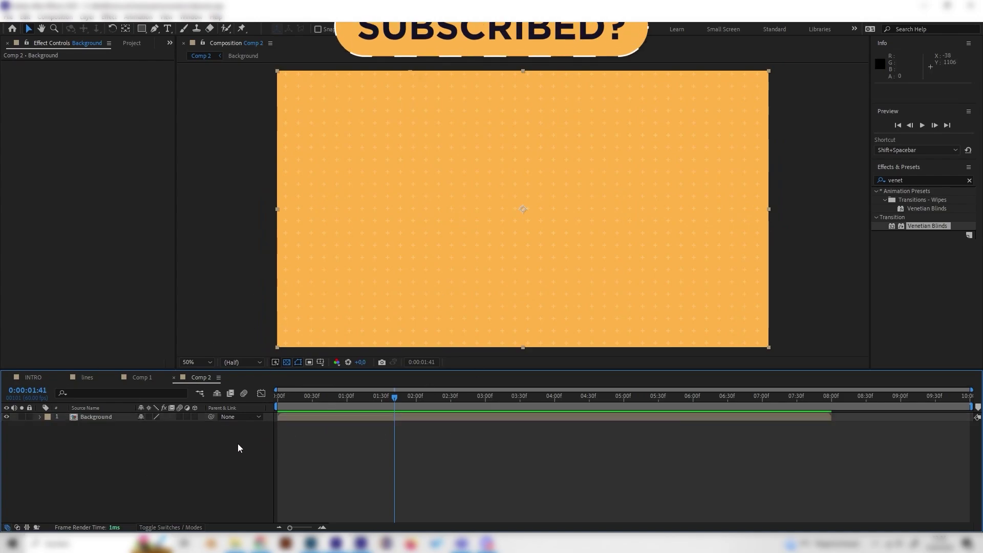
right_click(161, 453)
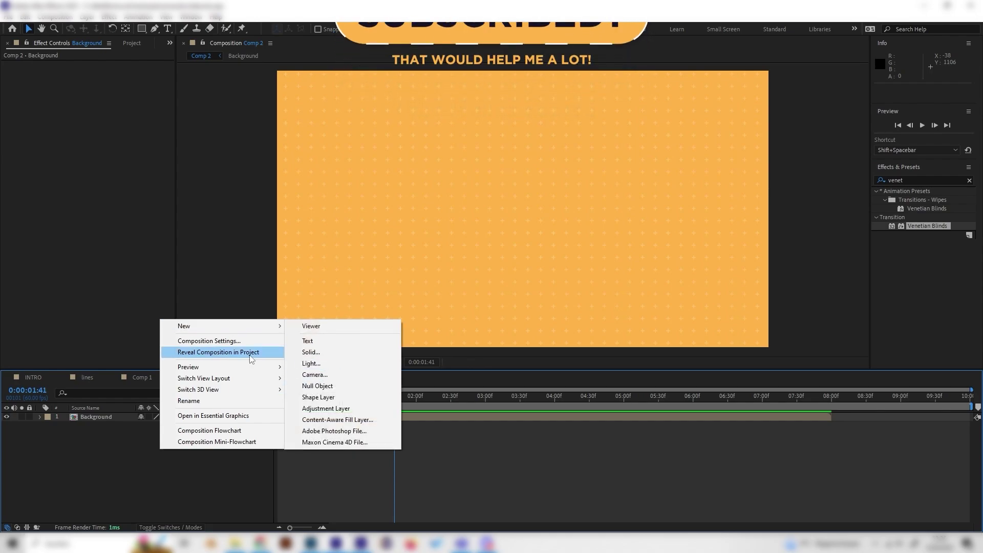
left_click(321, 398)
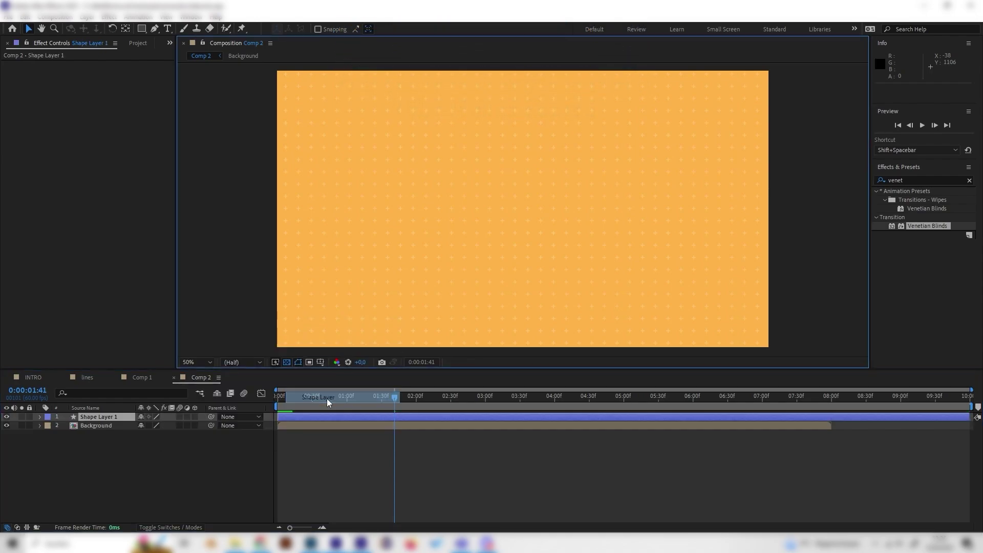
With the Pen tool, place the first three curved points of a path across Comp 2
key("q")
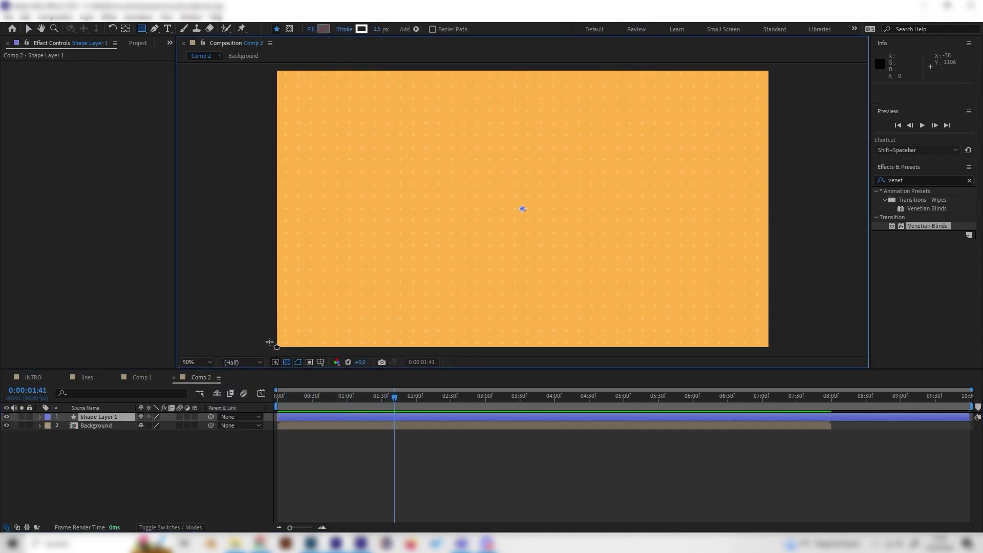
left_click(154, 31)
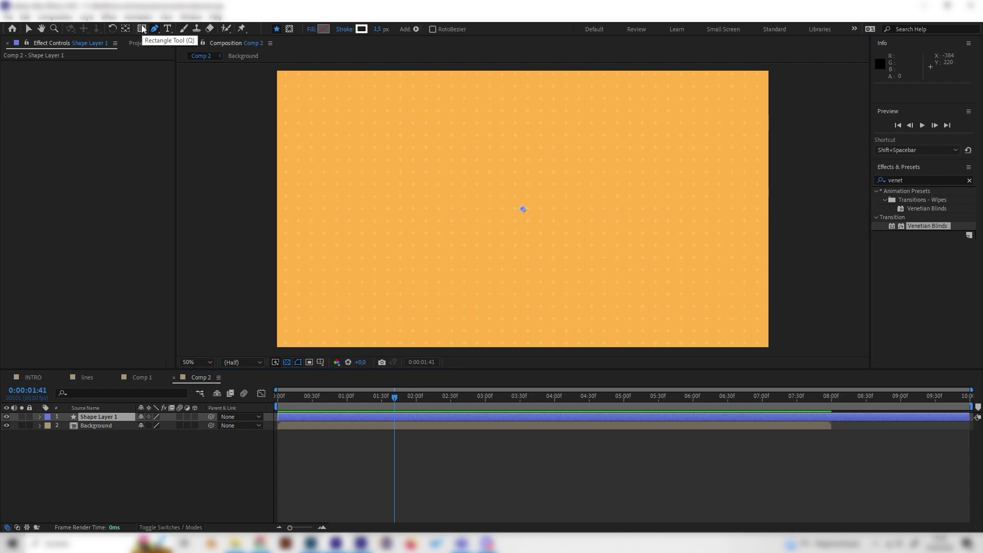
left_click(261, 294)
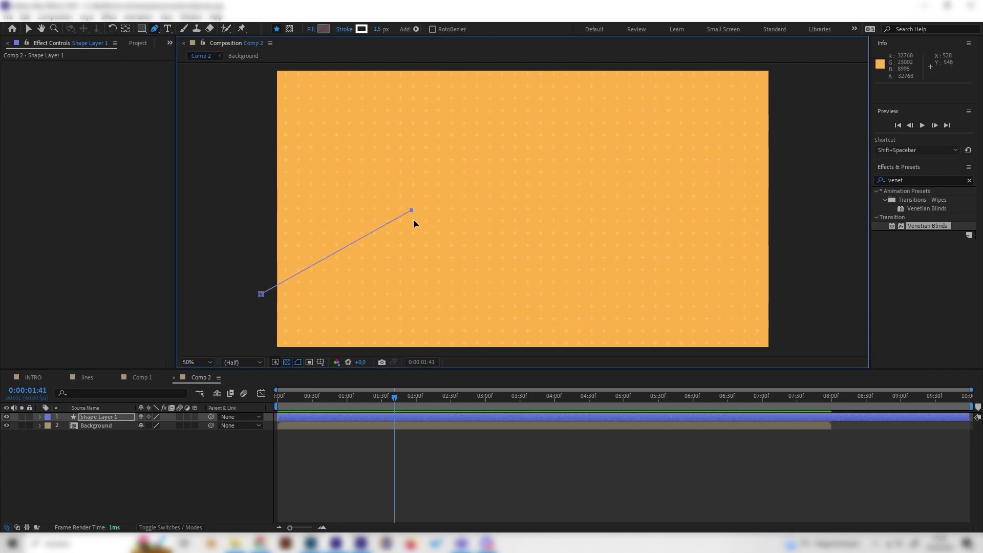
left_click_drag(411, 210, 483, 286)
left_click_drag(553, 251, 563, 247)
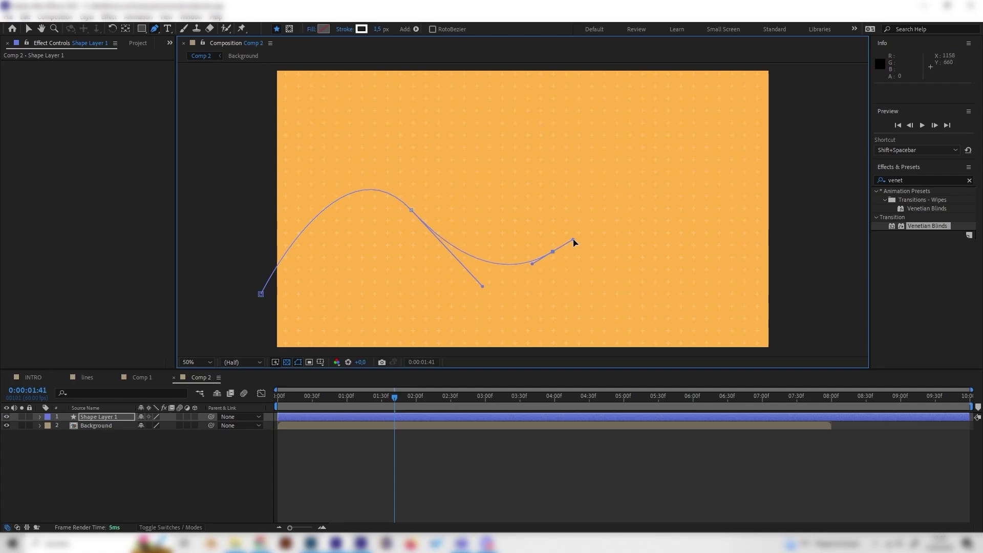
Add a final curved point below the comp edge, then fit the comp back in view
key("comma")
left_click_drag(560, 296, 533, 342)
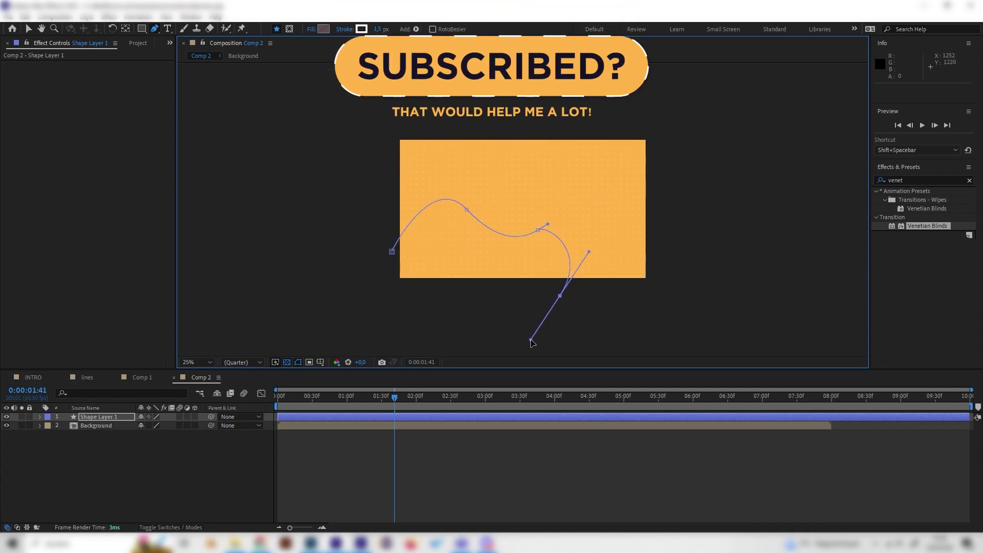
key("period")
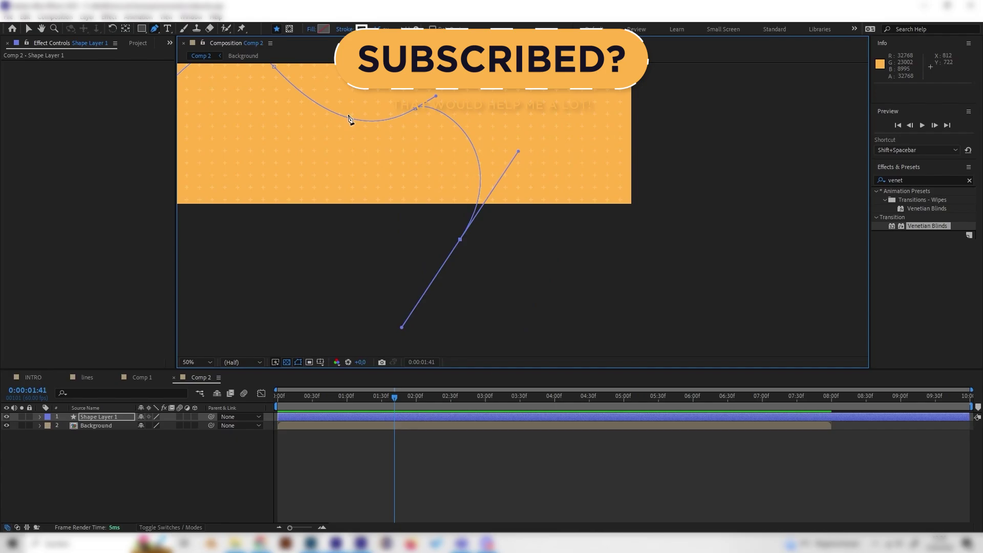
left_click(198, 362)
left_click(214, 192)
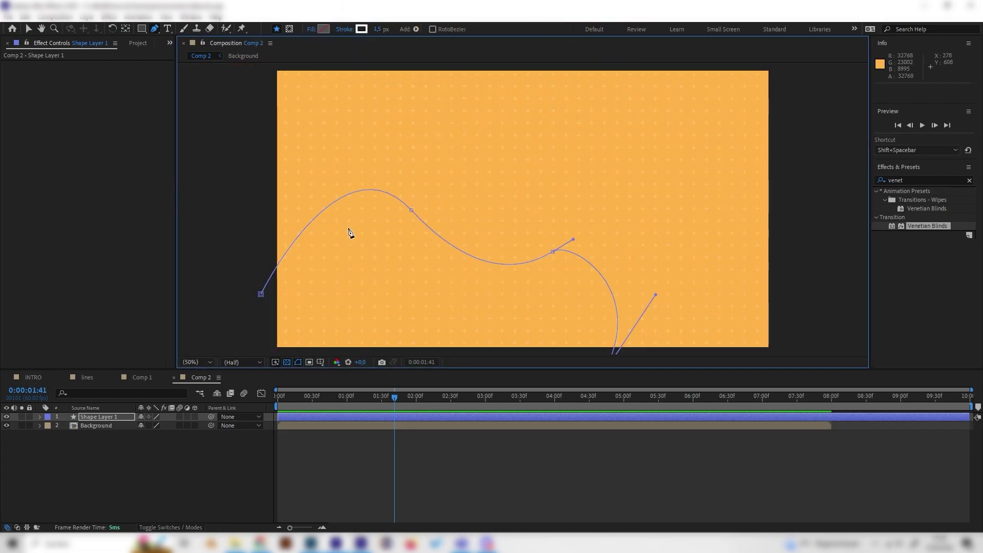
Expand Shape 1's contents and delete its Fill
left_click(40, 416)
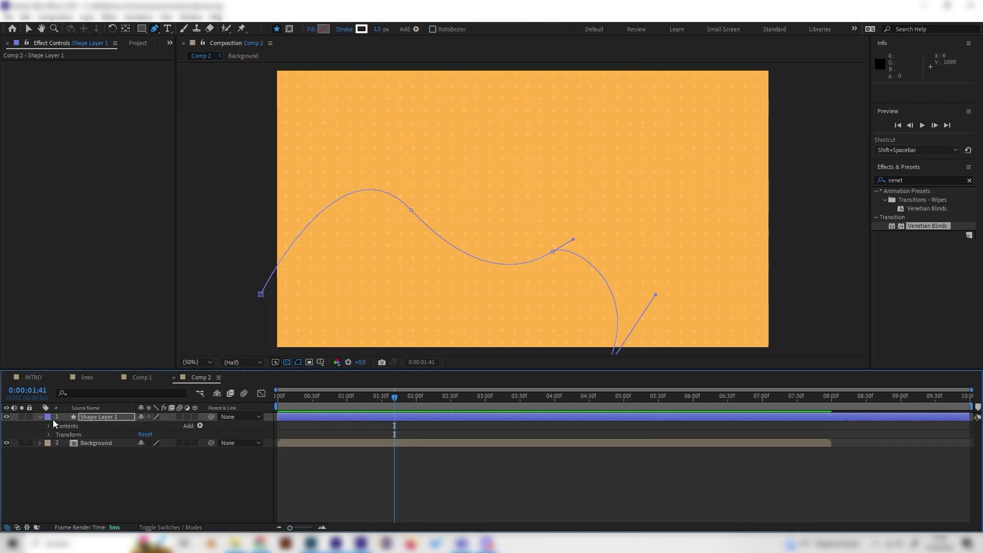
left_click(48, 426)
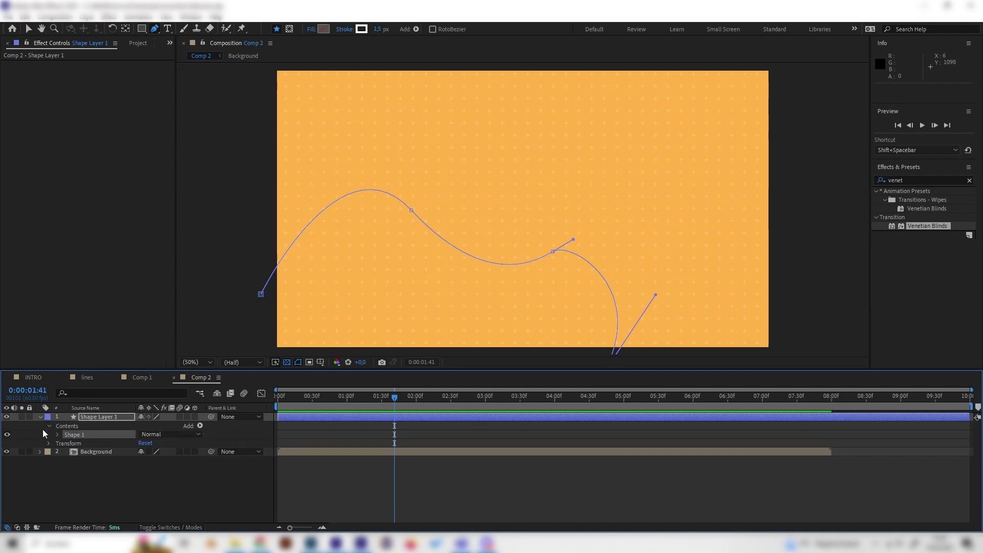
left_click(58, 435)
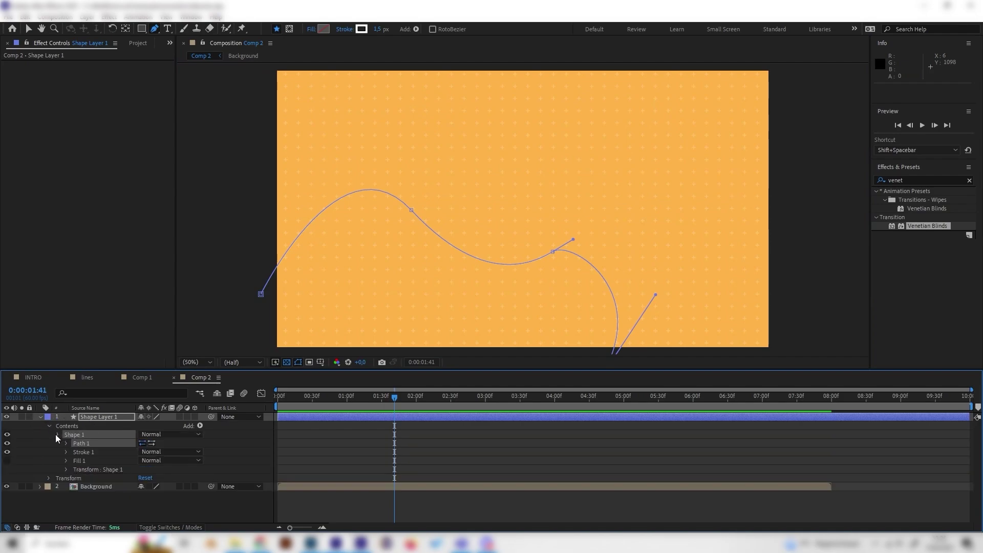
left_click(84, 460)
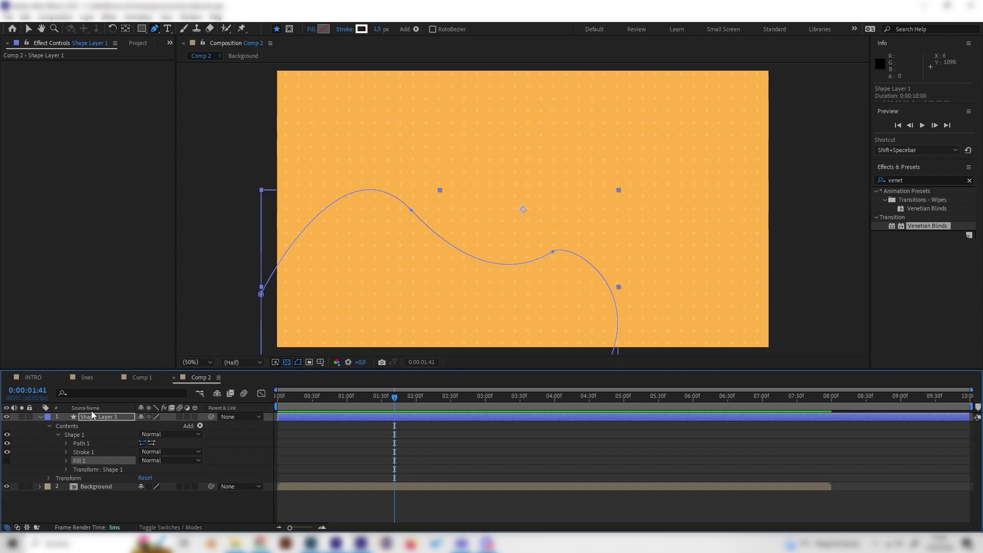
key("Delete")
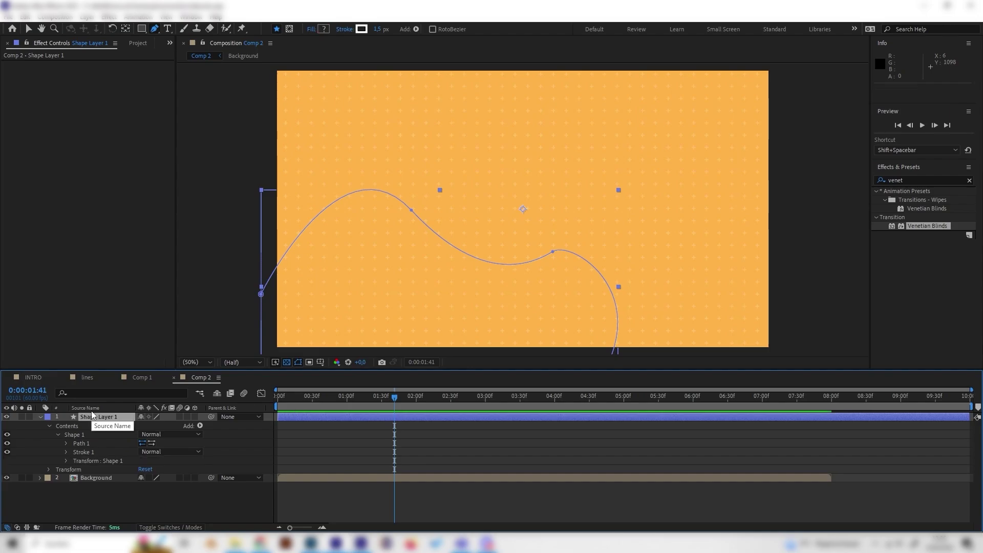
Set Stroke 1 to near-black with a stroke width of 30
left_click(65, 452)
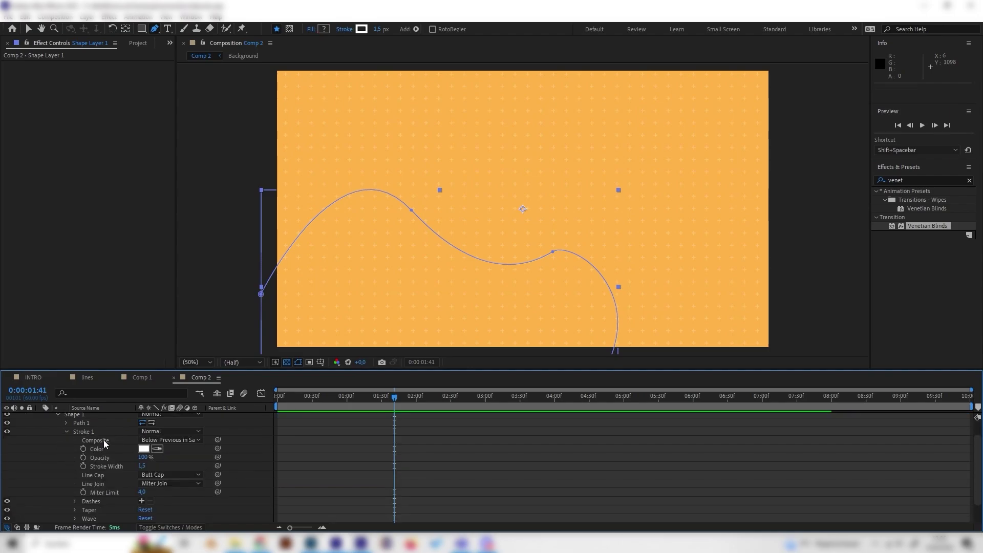
left_click(143, 449)
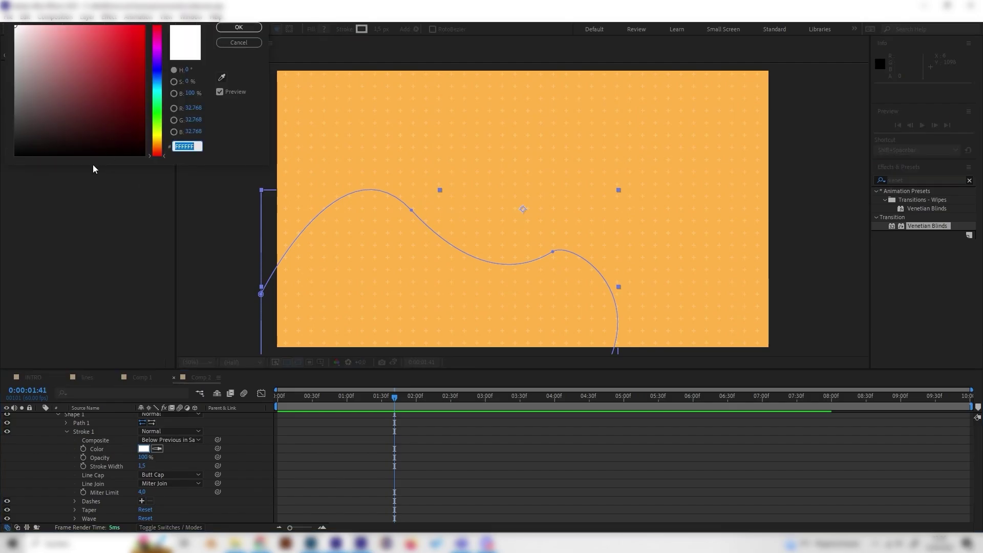
left_click_drag(53, 152, 13, 152)
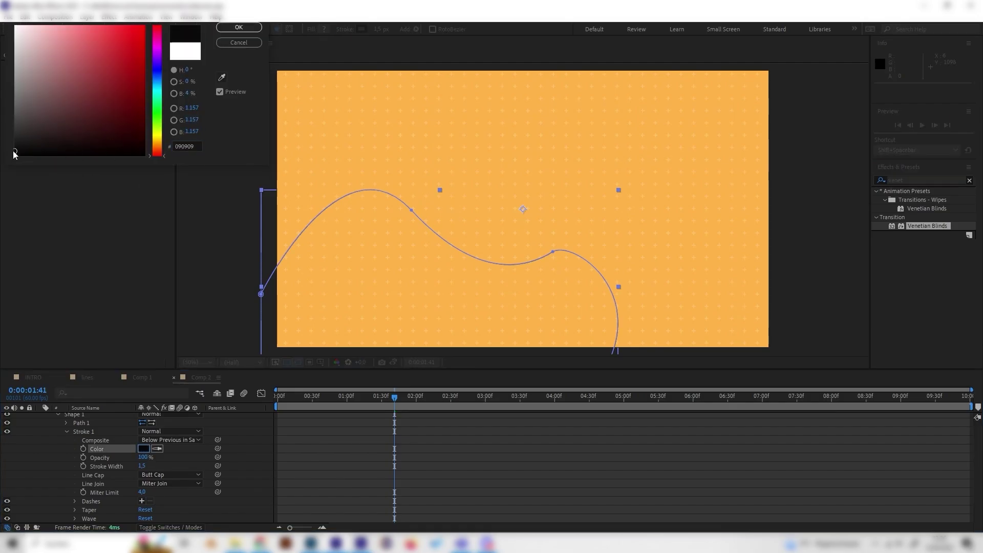
left_click(238, 28)
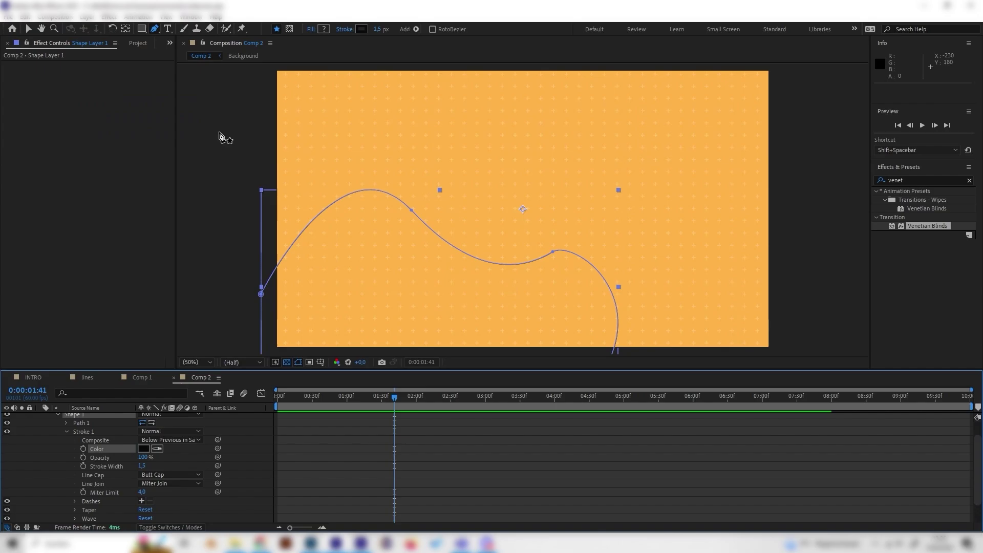
left_click(179, 468)
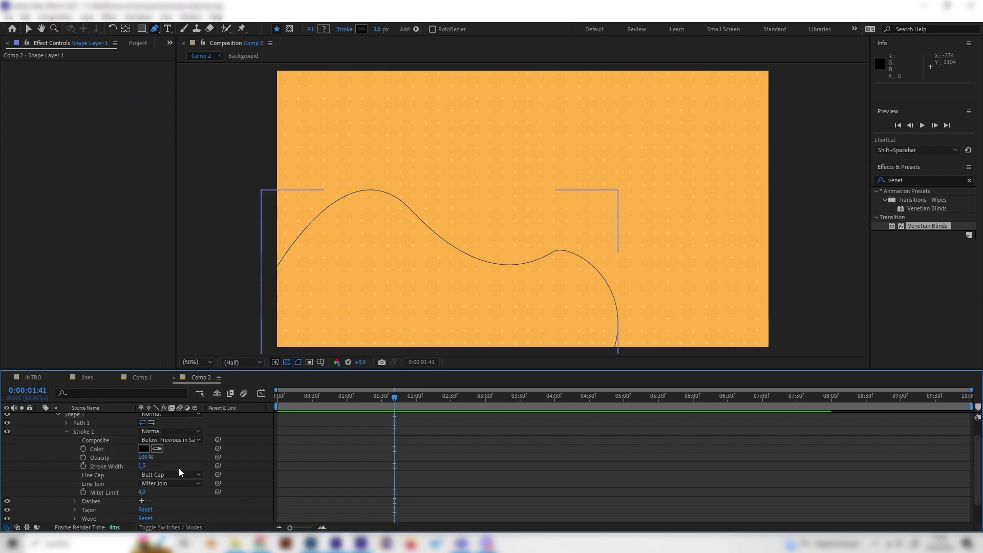
left_click(141, 464)
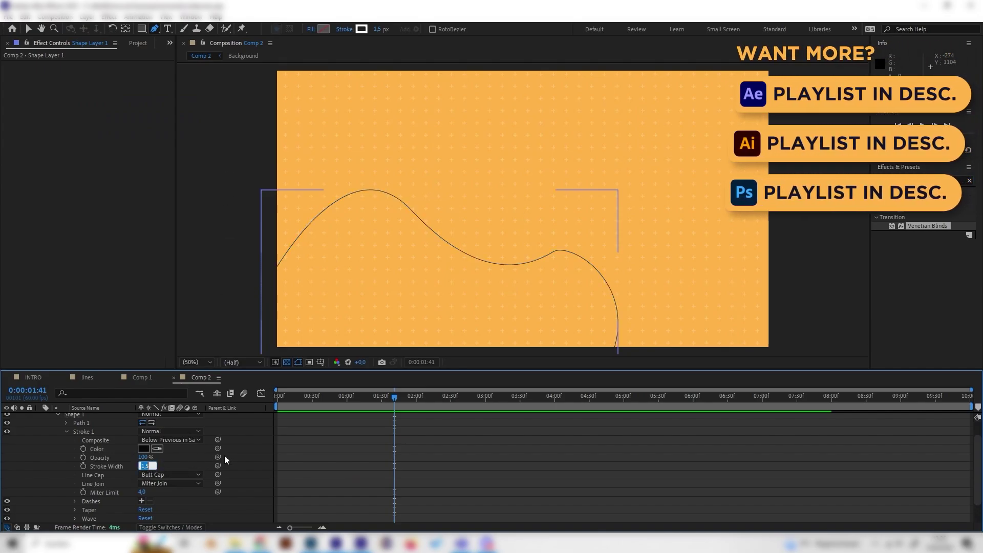
type("30")
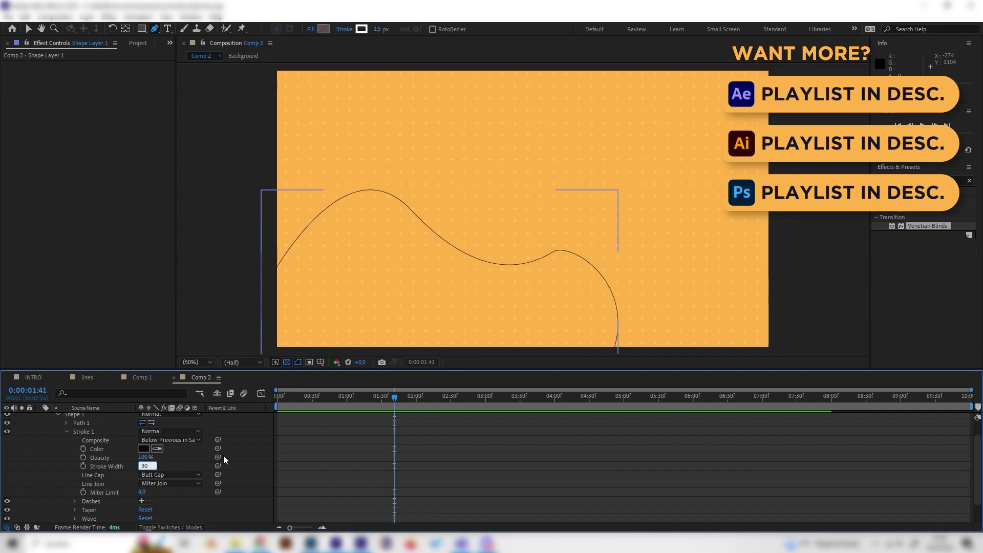
key("Return")
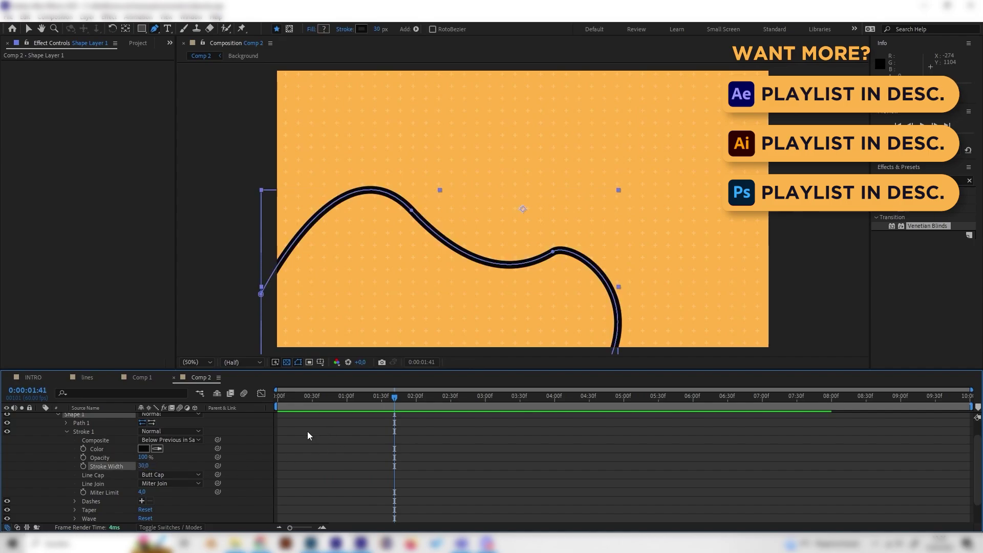
Smooth the curve at its middle point, then select the whole Shape Layer 1
left_click(554, 254)
left_click_drag(572, 240, 604, 237)
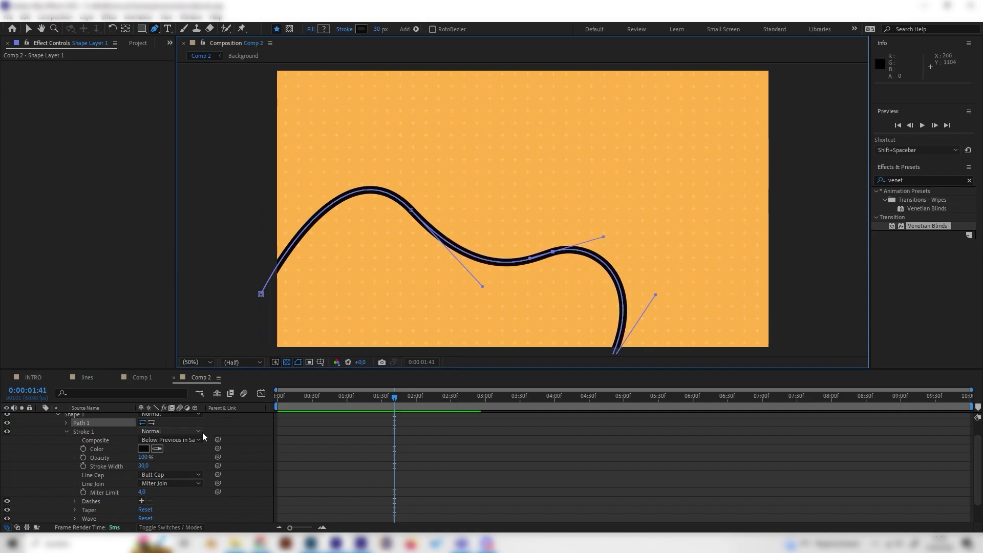
left_click(287, 403)
scroll(139, 450, "up", 2)
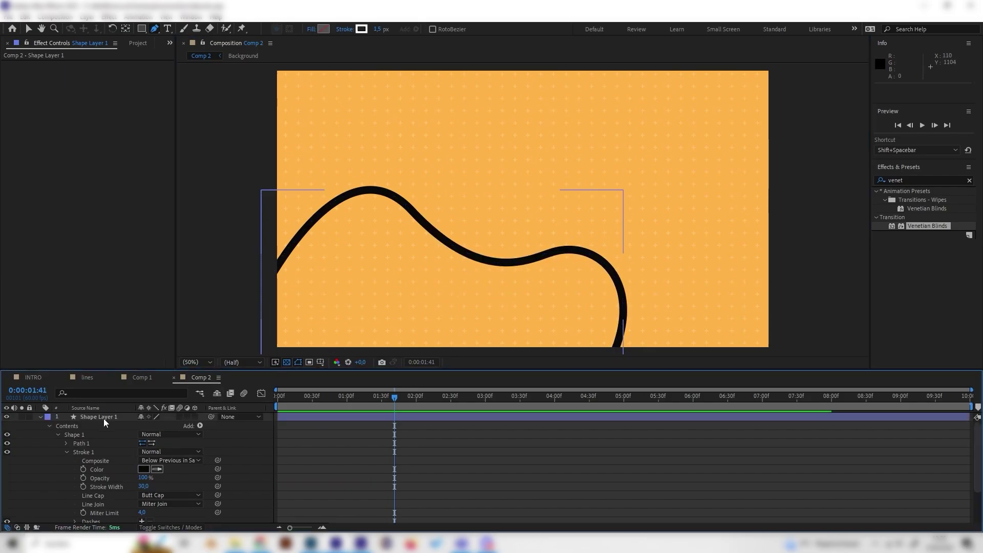
left_click(103, 419)
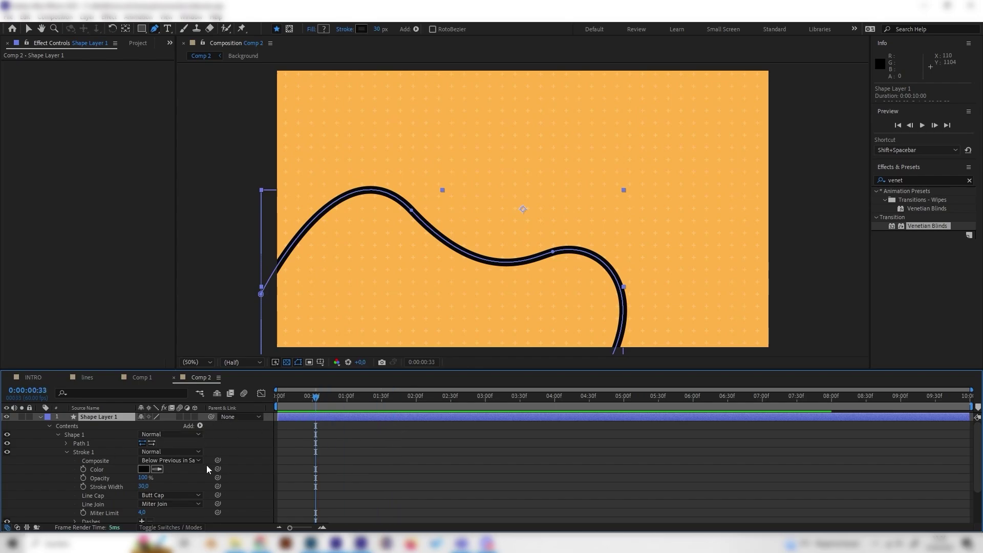
Add Trim Paths to the shape and keyframe End at 0% at the start
left_click(201, 426)
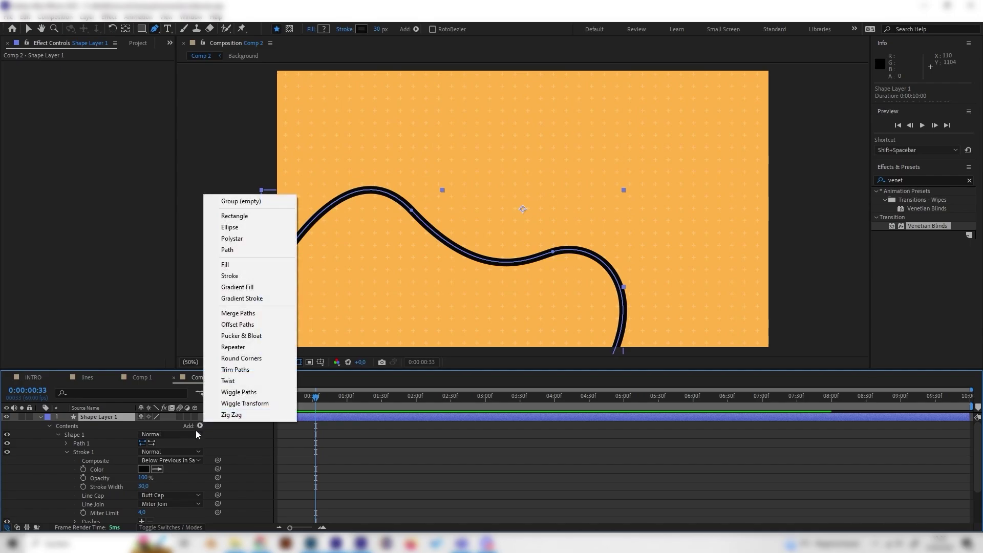
left_click(229, 368)
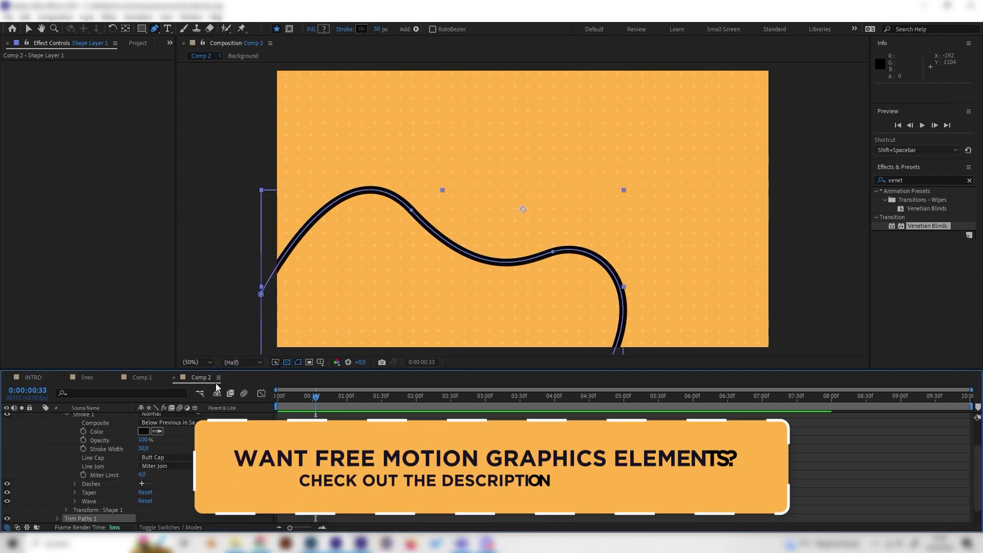
left_click(57, 519)
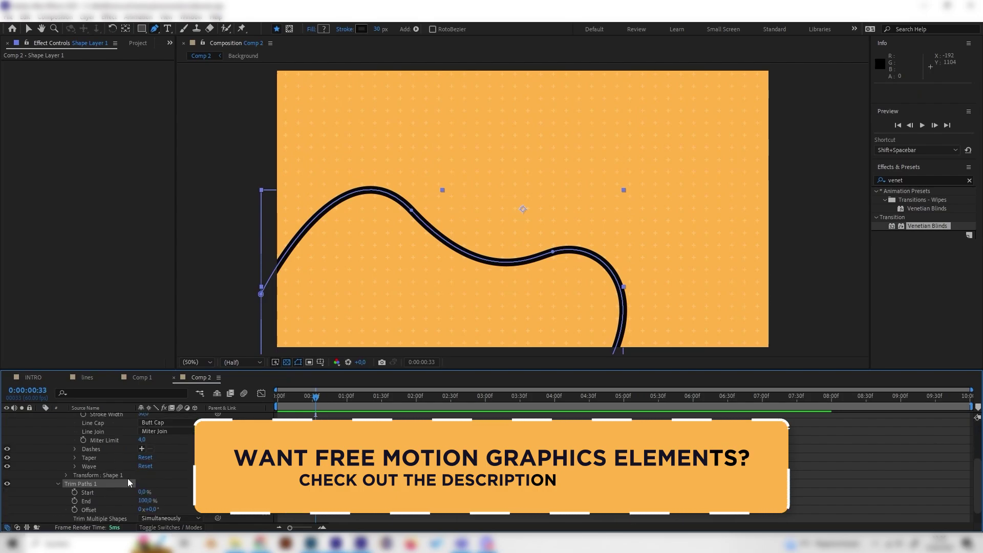
left_click_drag(316, 398, 210, 402)
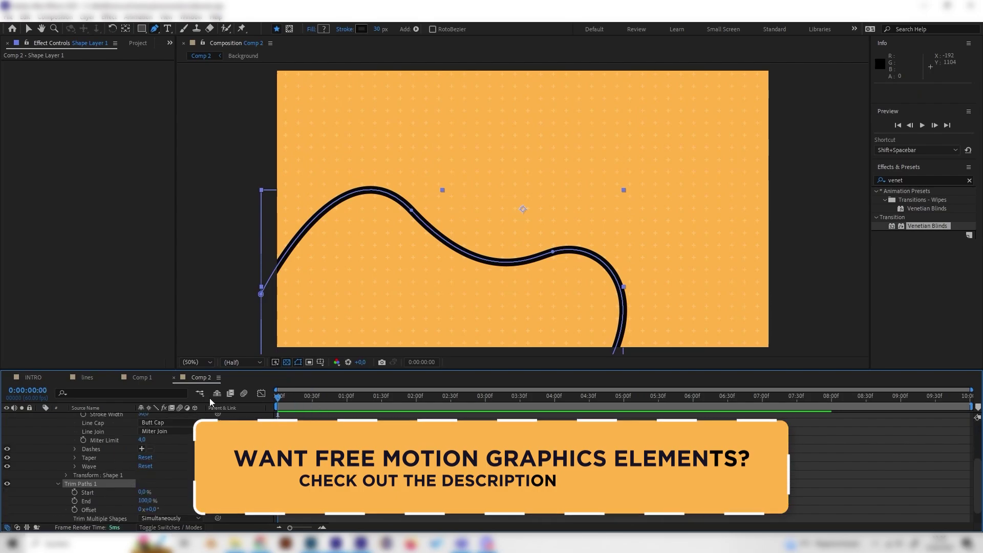
left_click(288, 398)
left_click_drag(306, 400, 268, 411)
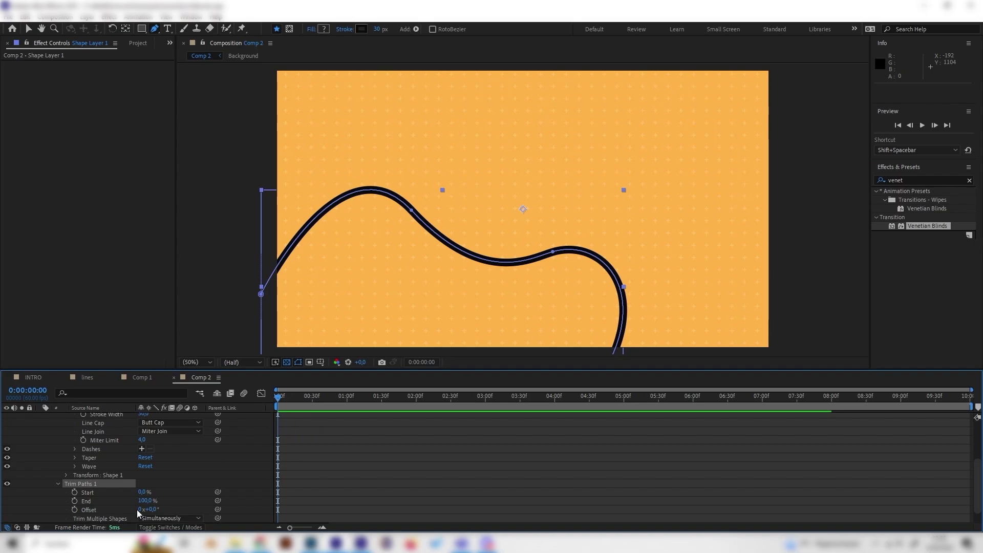
left_click_drag(145, 501, 77, 496)
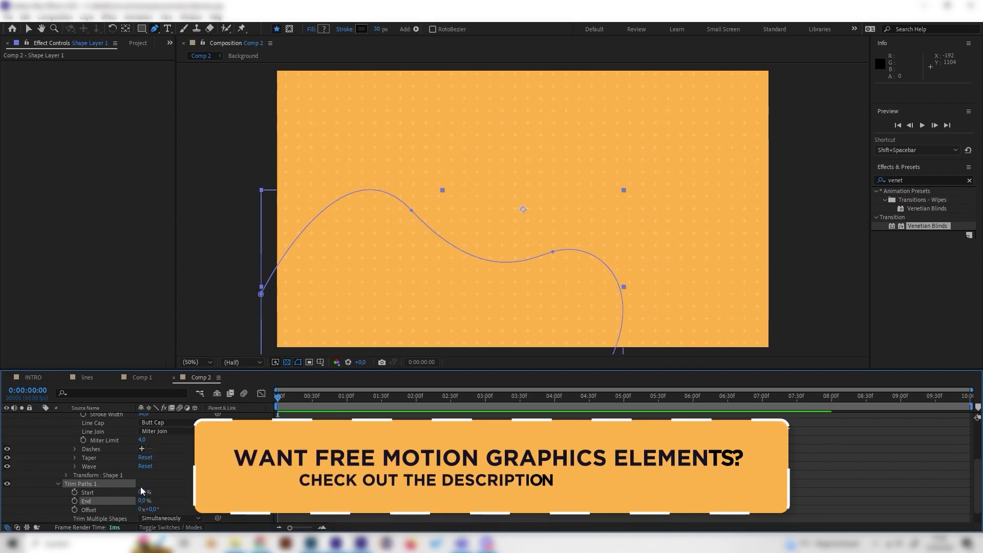
left_click(74, 501)
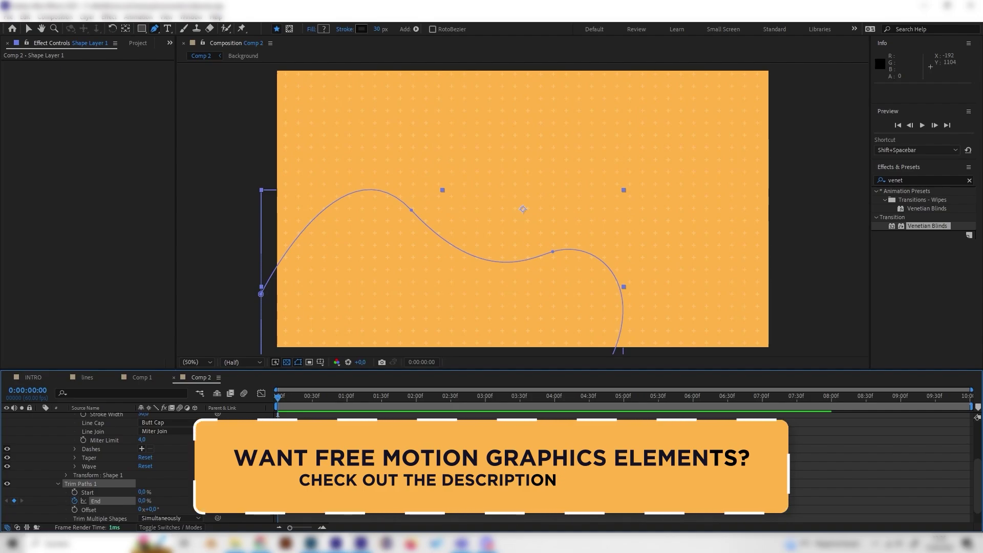
Keyframe Trim Paths End at 100% at about three seconds and scrub to preview
left_click(487, 397)
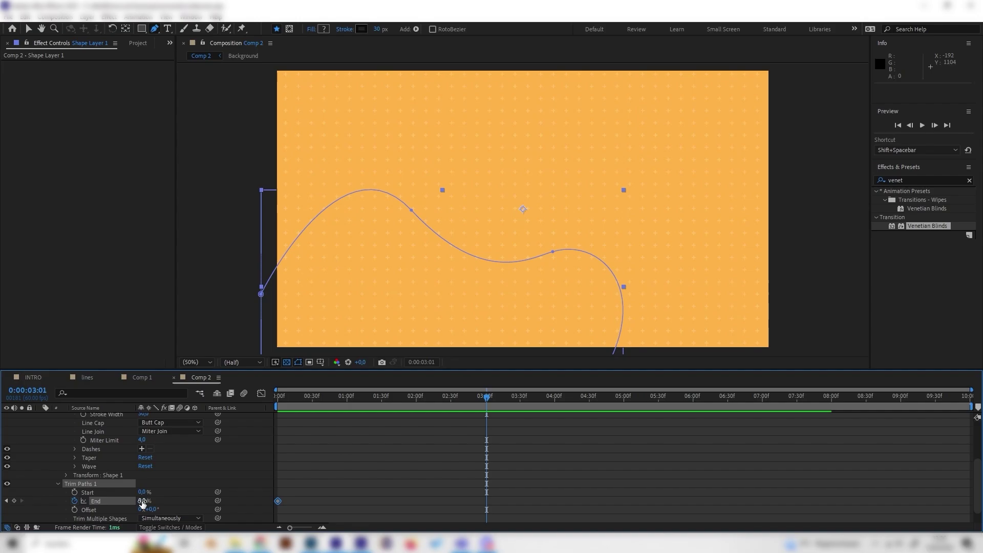
left_click(142, 501)
type("100")
key("Return")
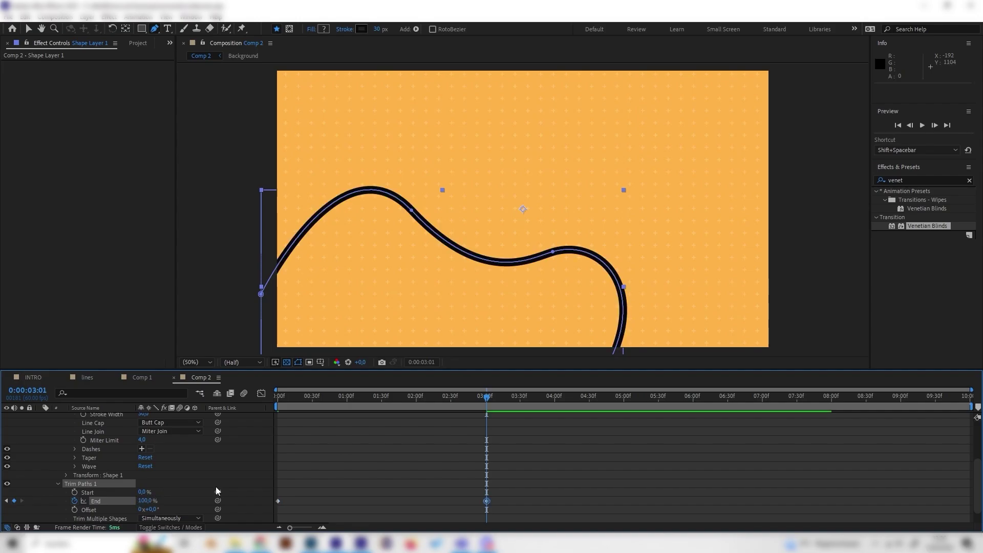
mouse_move(485, 398)
left_mouse_down()
mouse_move(401, 415)
mouse_move(292, 413)
mouse_move(405, 420)
mouse_move(446, 416)
mouse_move(380, 418)
mouse_move(330, 399)
mouse_move(340, 399)
mouse_move(287, 404)
mouse_move(349, 405)
left_mouse_up()
Keyframe Trim Paths Start at 0% at one second and 100% at 3:35, then preview
left_click(368, 484)
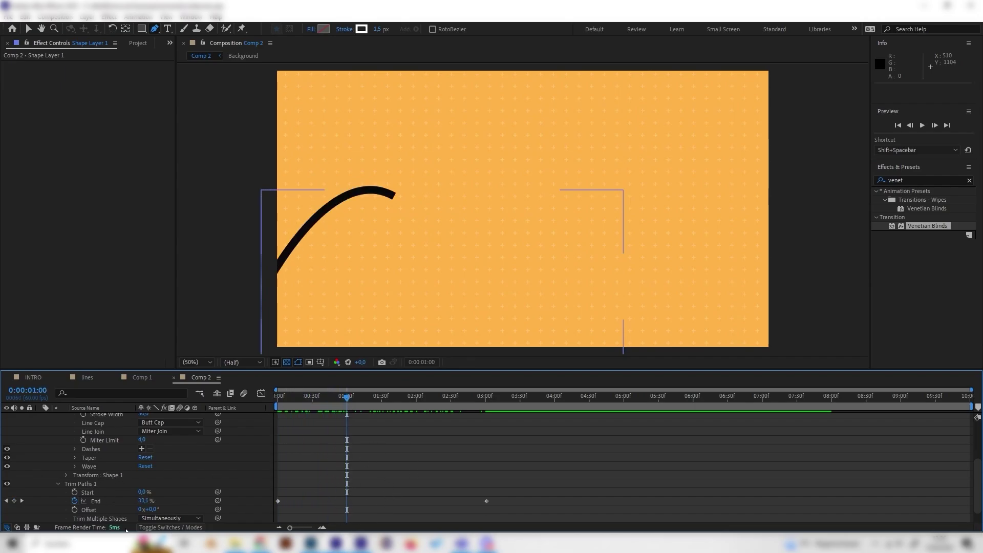
left_click(74, 492)
left_click(144, 492)
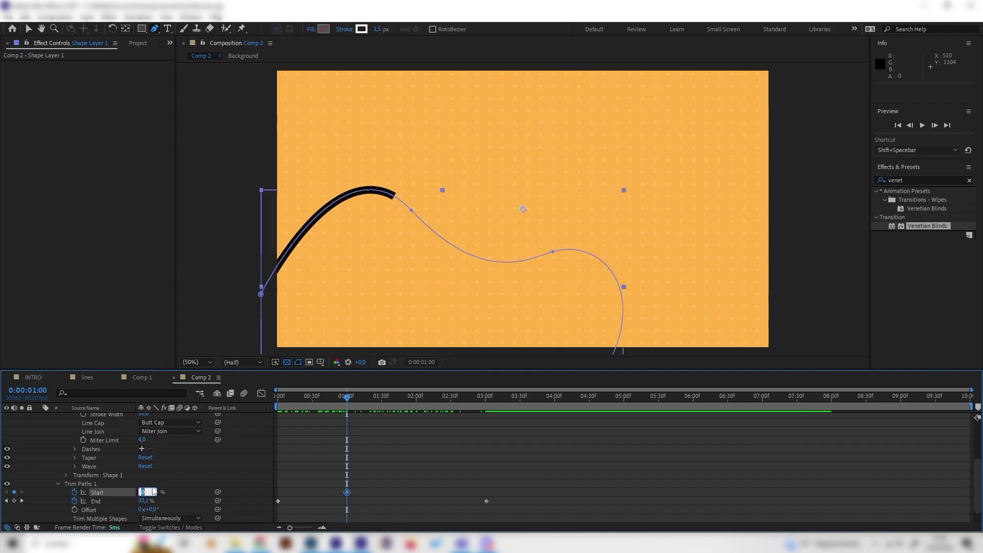
left_click(235, 502)
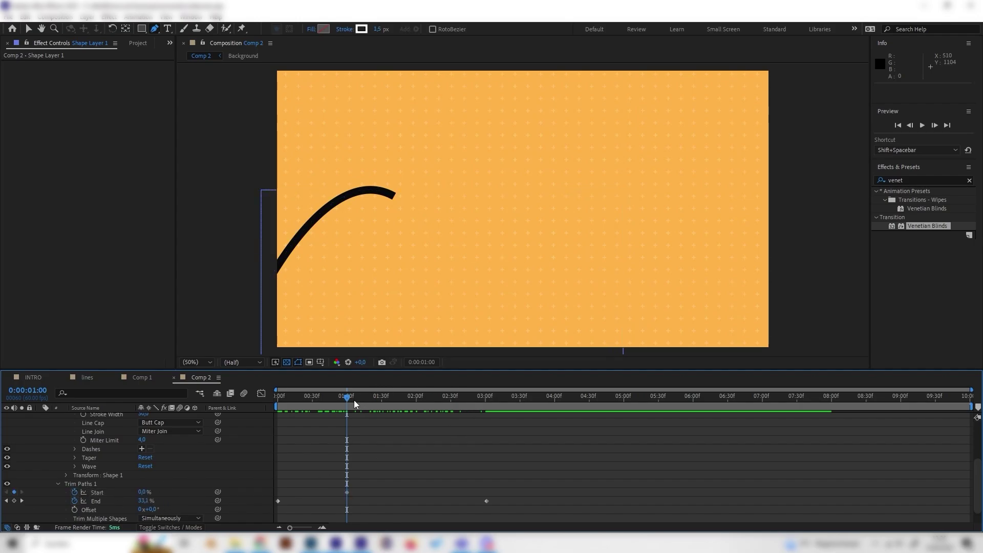
left_click_drag(355, 400, 526, 408)
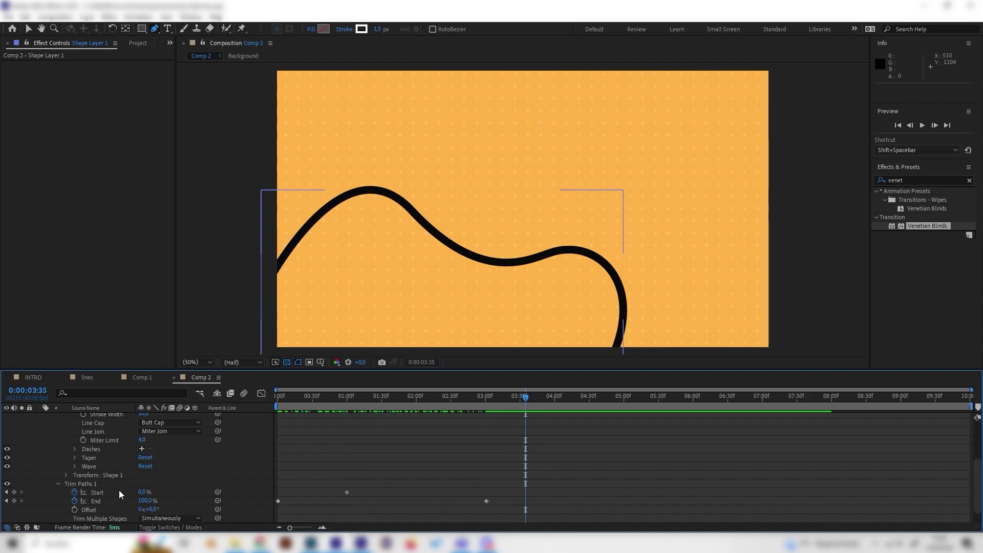
left_click_drag(144, 493, 312, 490)
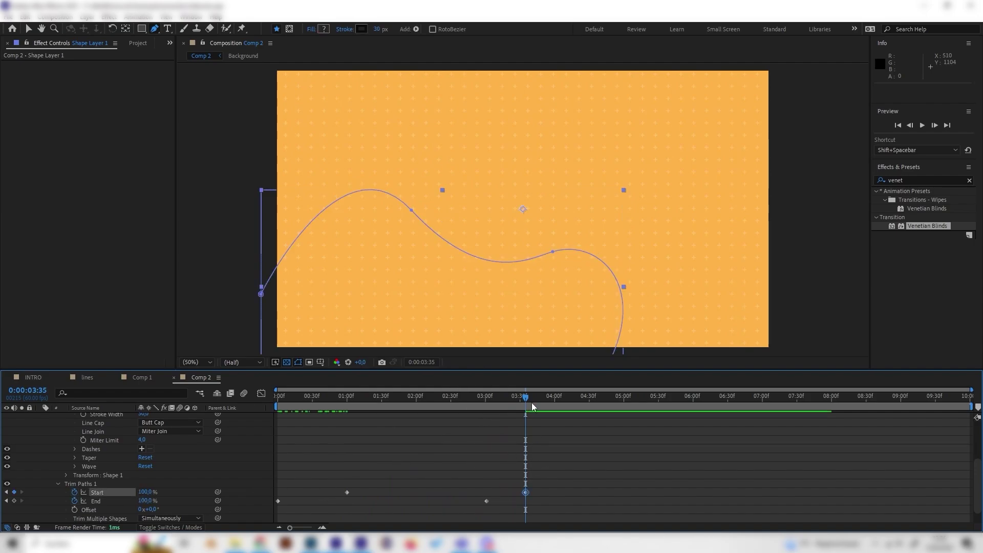
key("space")
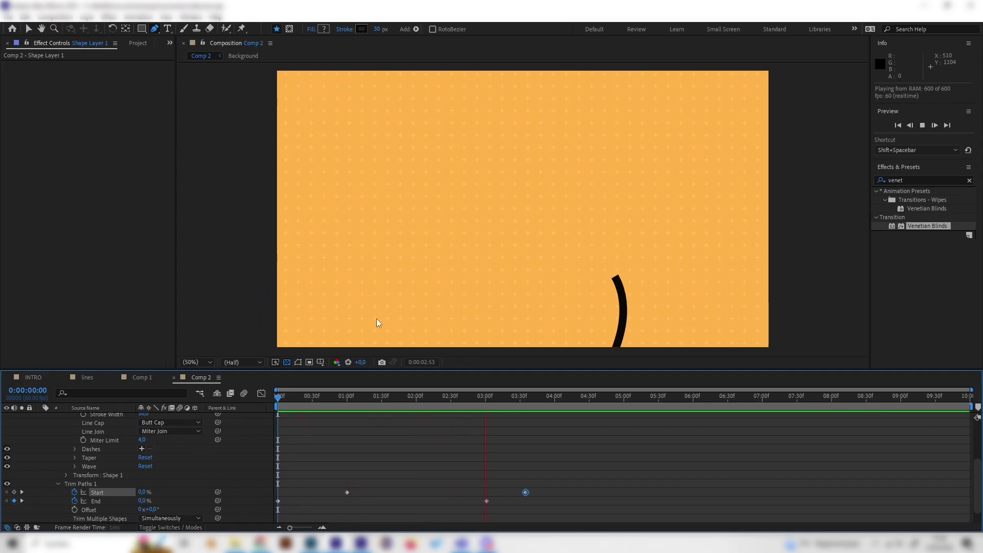
Drag the first Trim Paths Start keyframe later, to about 0:00:01:25, and preview
left_click_drag(549, 396, 337, 411)
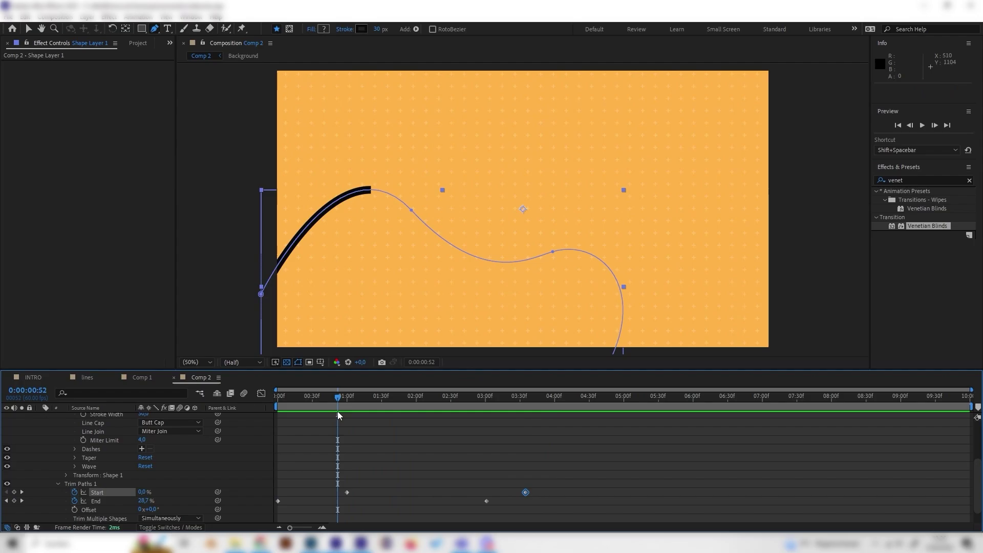
left_click(347, 492)
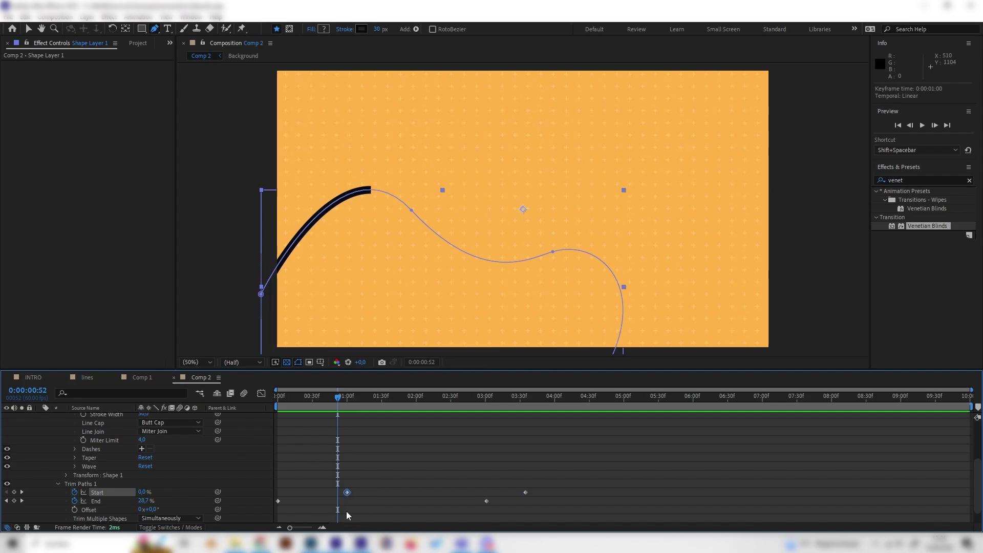
left_click(392, 400)
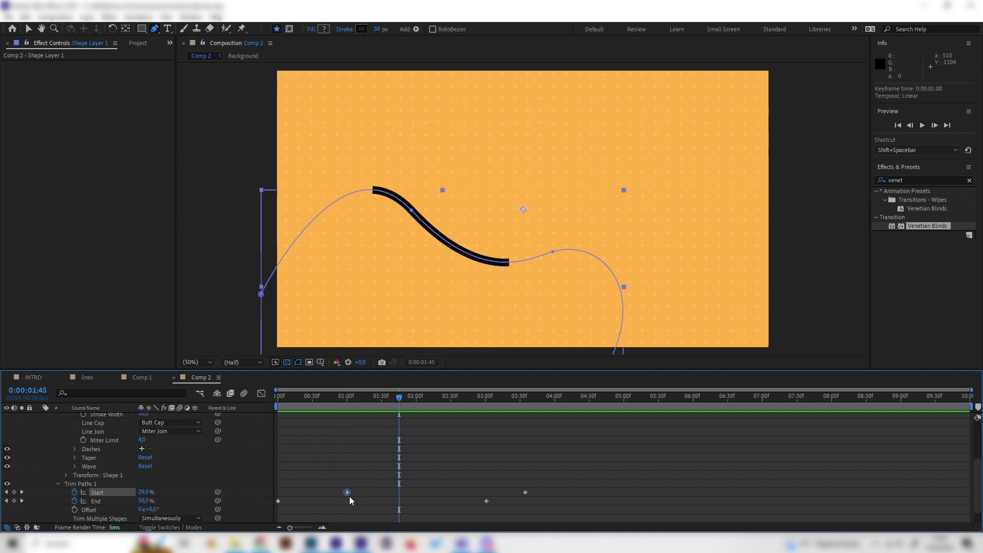
mouse_move(348, 494)
left_mouse_down()
mouse_move(382, 490)
mouse_move(333, 490)
mouse_move(343, 490)
left_mouse_up()
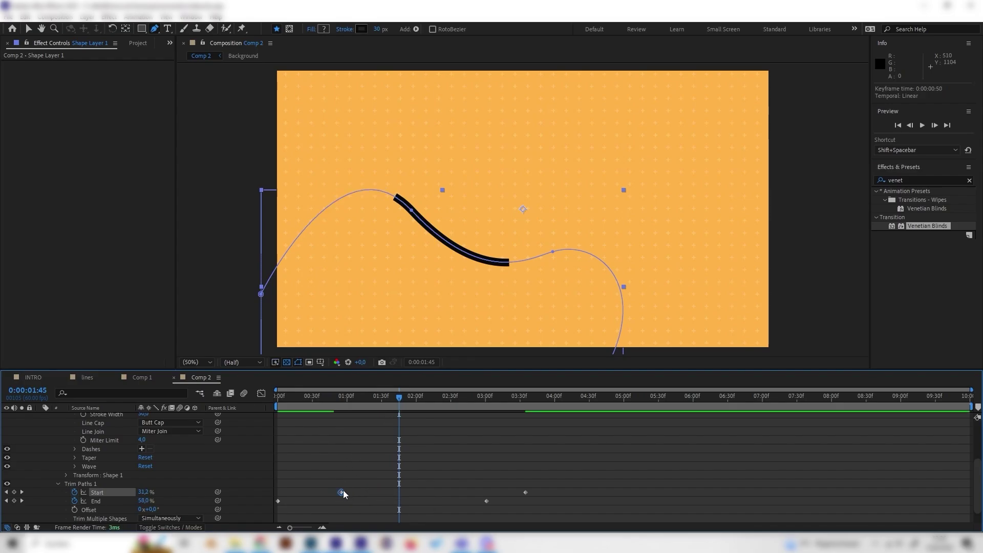
left_click_drag(387, 398, 227, 423)
key("space")
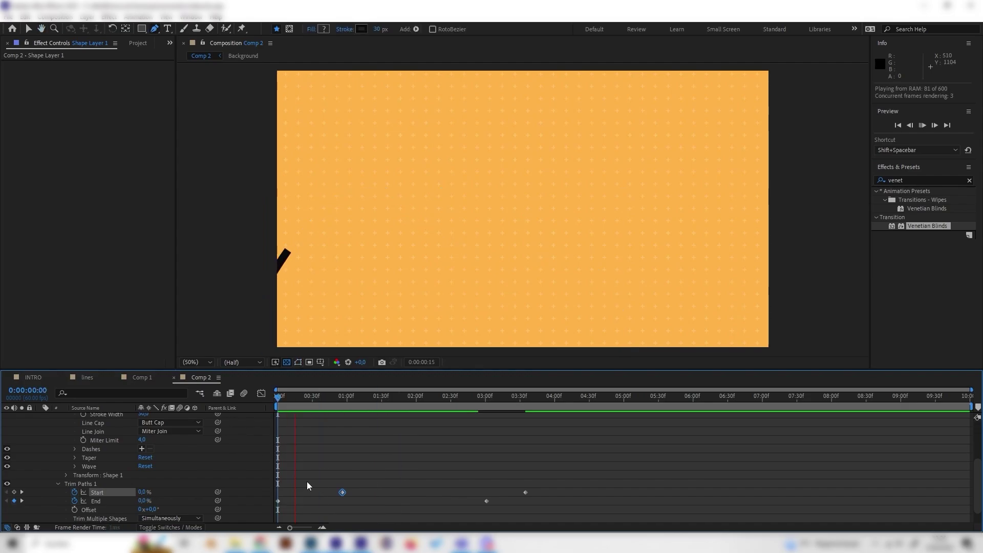
left_click_drag(343, 493, 389, 496)
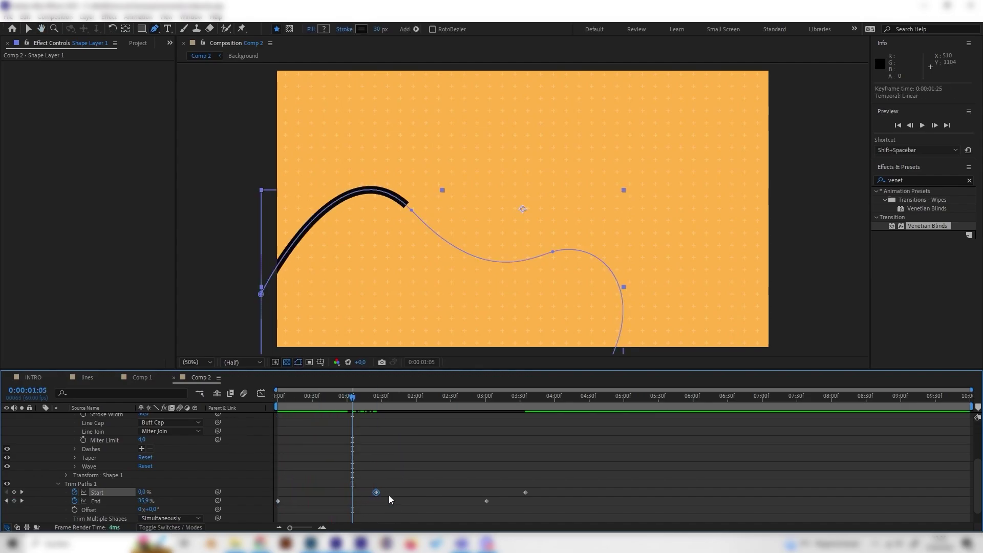
Keep the butt cap, try stroke widths 10 and 40, and settle on 30 px
scroll(106, 457, "up", 5)
left_click(90, 416)
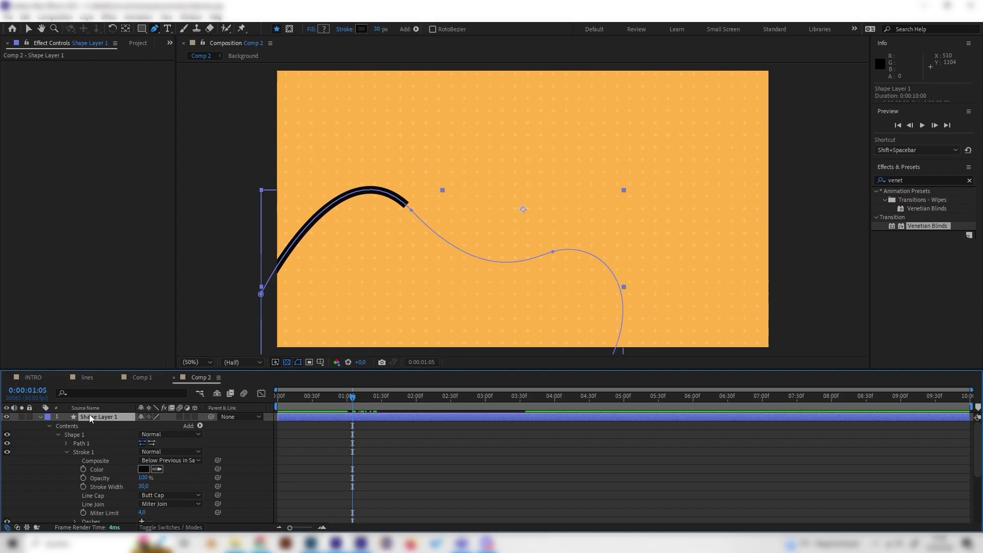
left_click(159, 495)
left_click(96, 497)
left_click(148, 487)
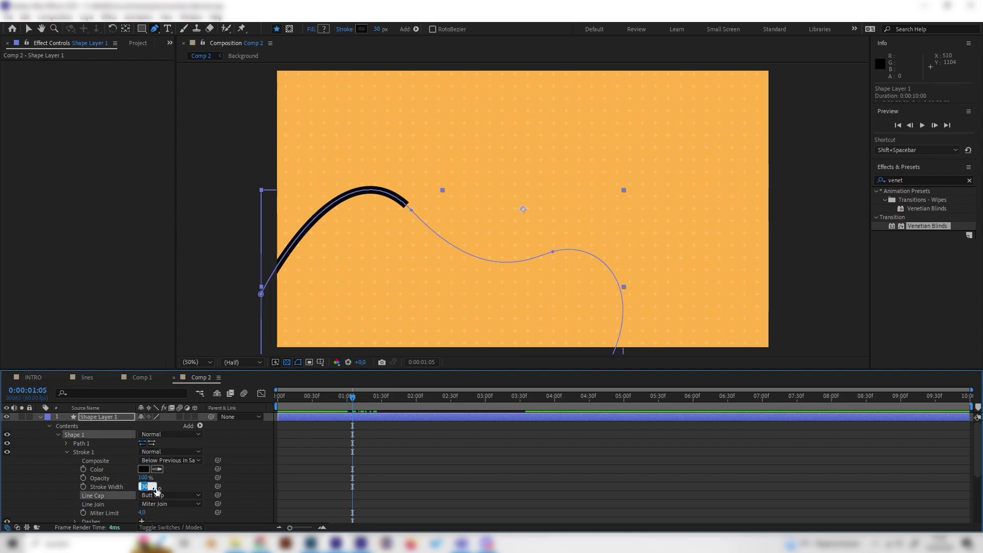
key("Return")
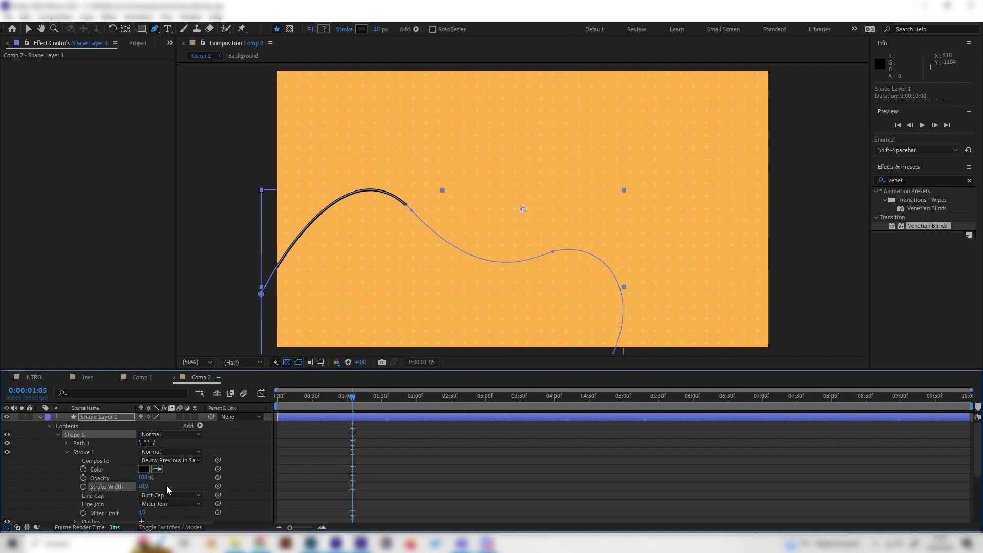
key("F2")
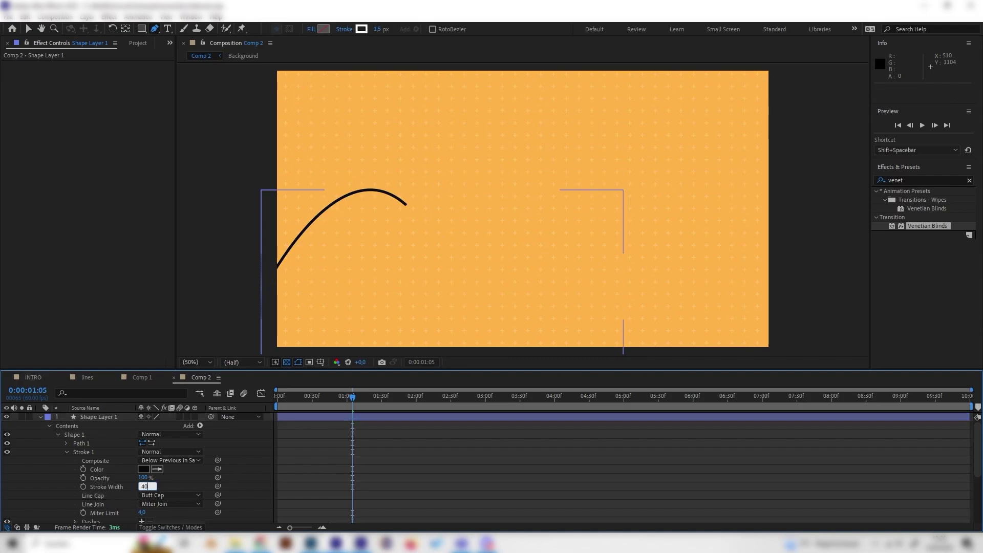
key("Return")
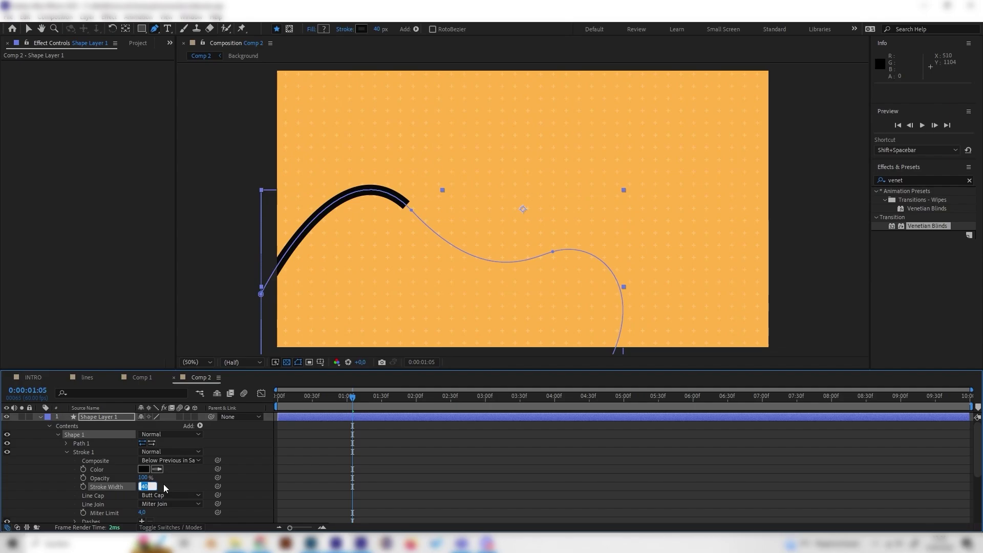
type("30")
key("Return")
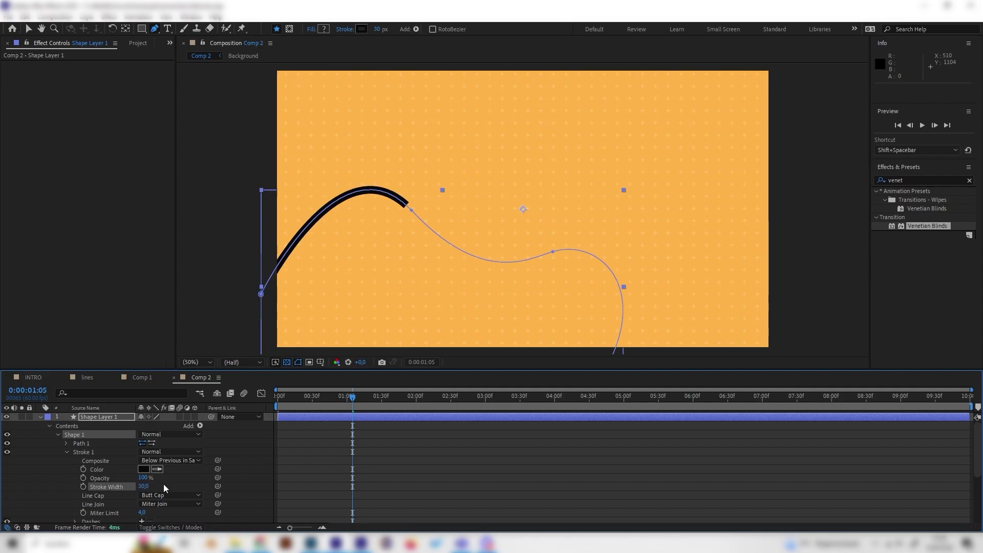
left_click(41, 417)
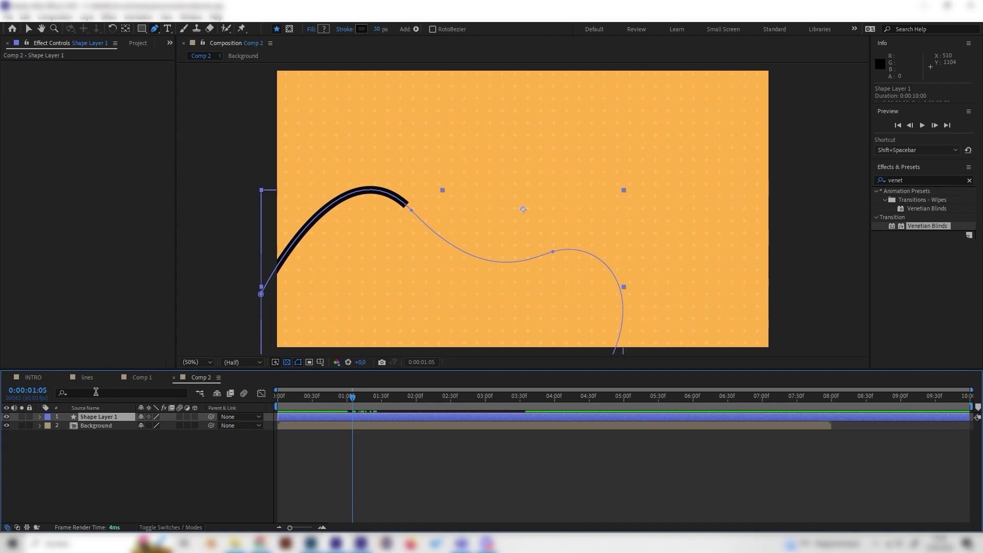
Duplicate Shape Layer 1 and rotate the copy, Shape Layer 2, by 180°, then scrub to check
key("ctrl+d")
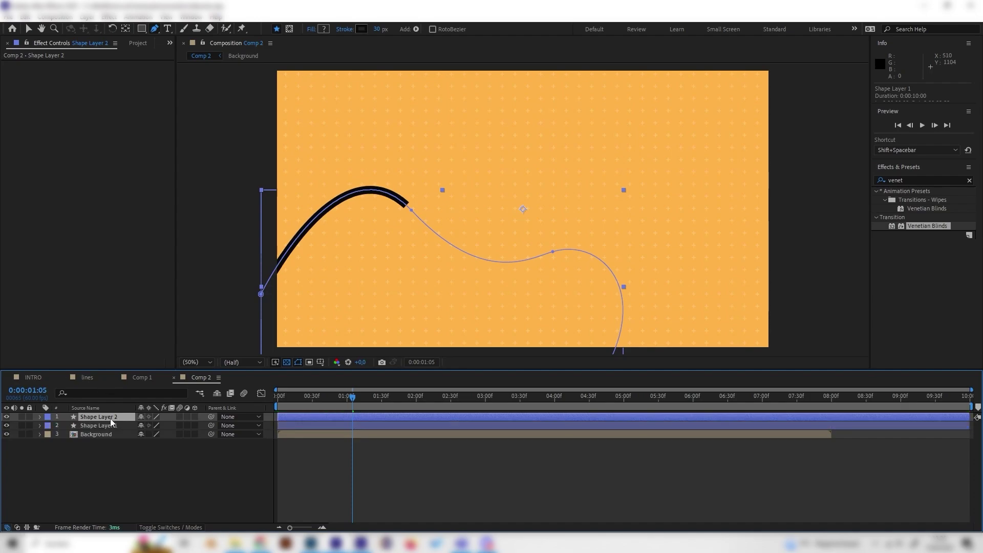
key("ctrl+shift+a")
key("ctrl+Up")
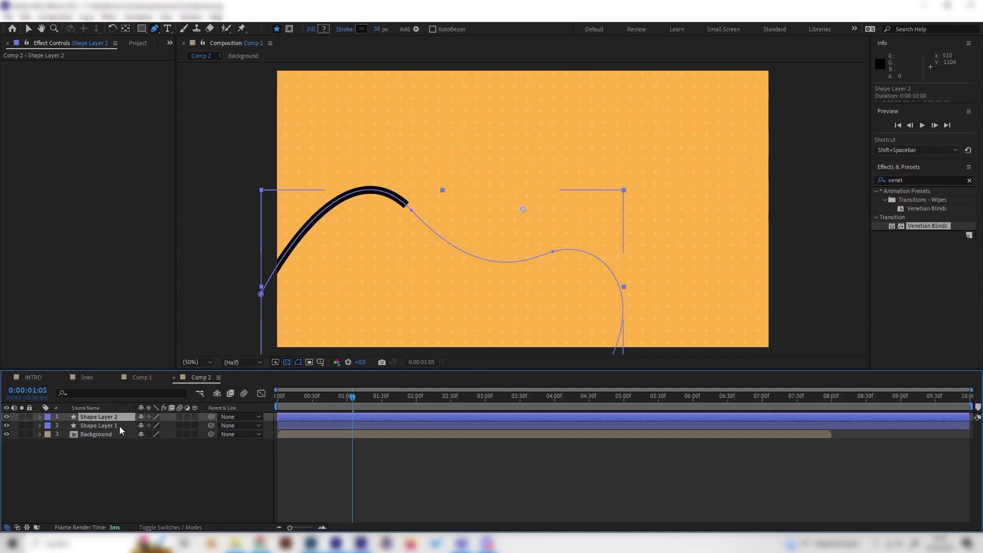
key("r")
left_click(152, 426)
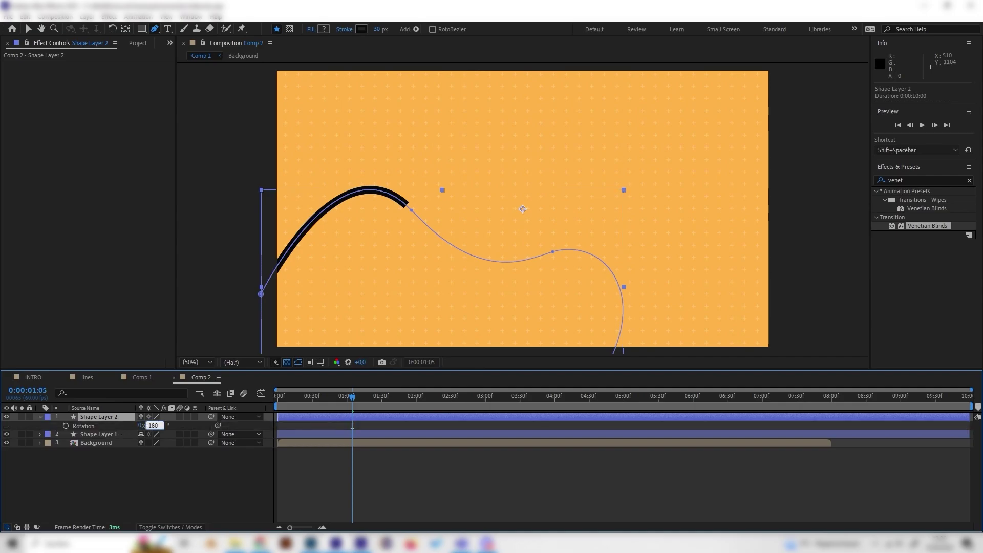
key("Return")
mouse_move(330, 397)
left_mouse_down()
mouse_move(303, 404)
mouse_move(450, 405)
mouse_move(324, 404)
mouse_move(406, 404)
left_mouse_up()
left_click(164, 478)
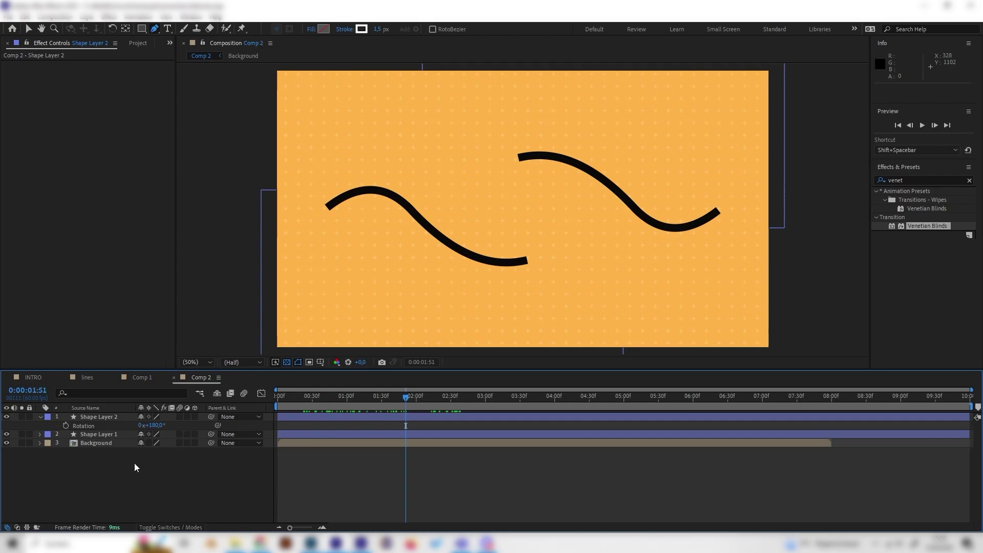
left_click(119, 417)
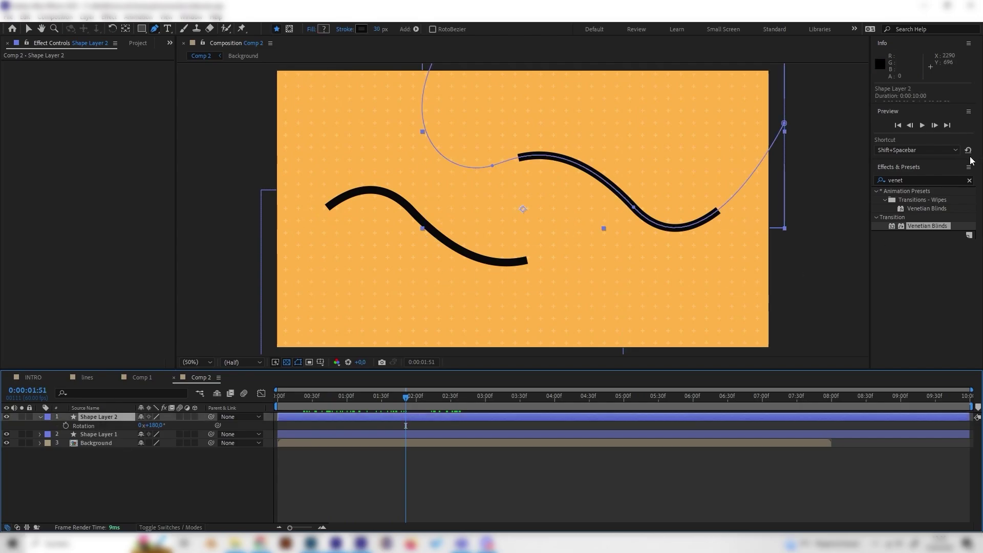
Apply Venetian Blinds to Shape Layer 2 with Transition Completion around 20%
left_click(916, 180)
type("ven")
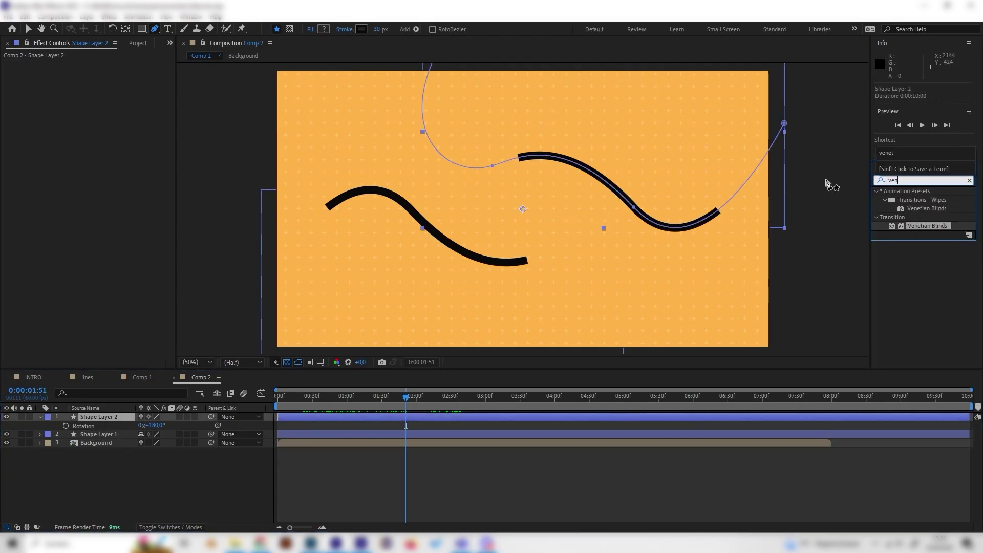
left_click_drag(928, 229, 122, 417)
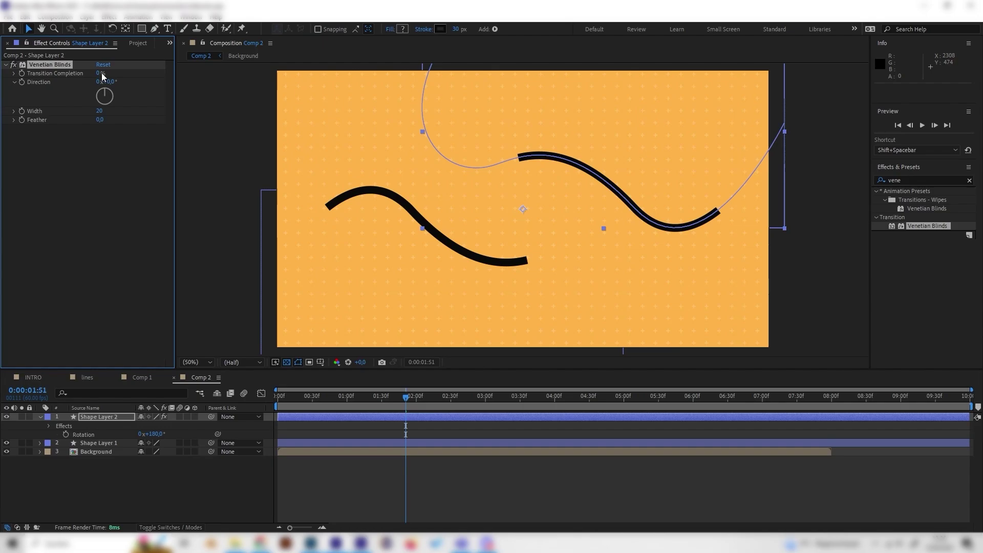
left_click_drag(105, 76, 111, 73)
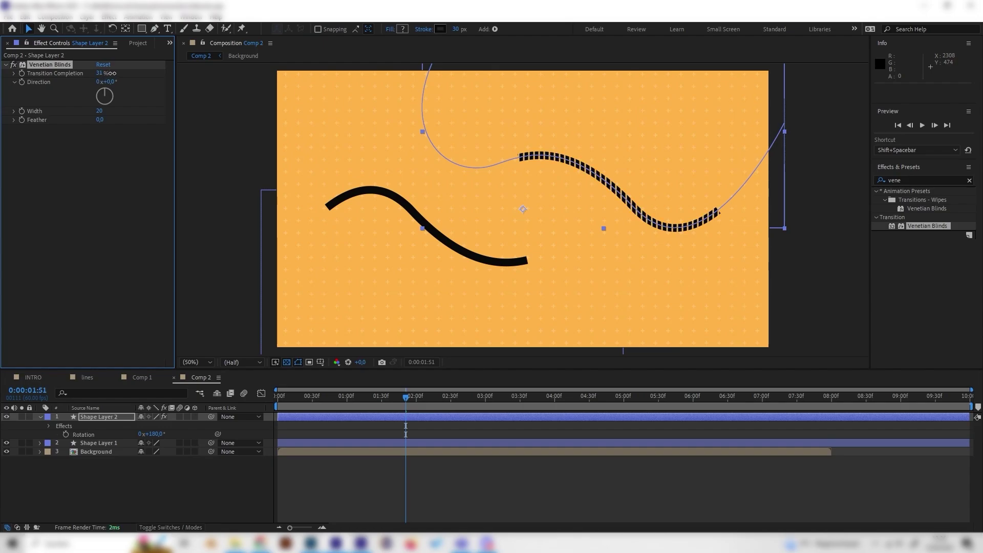
scroll(664, 241, "up", 1)
scroll(630, 146, "down", 1)
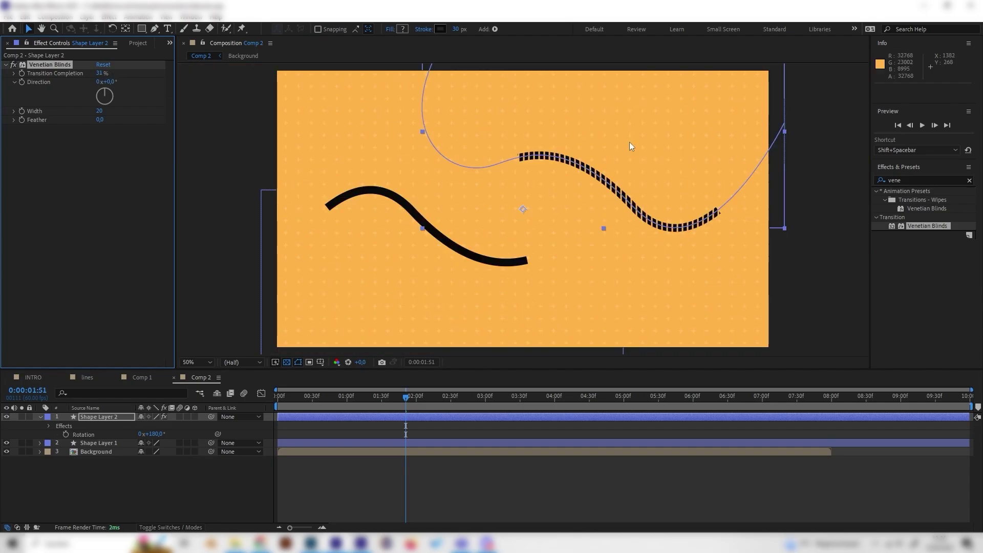
left_click_drag(100, 73, 95, 76)
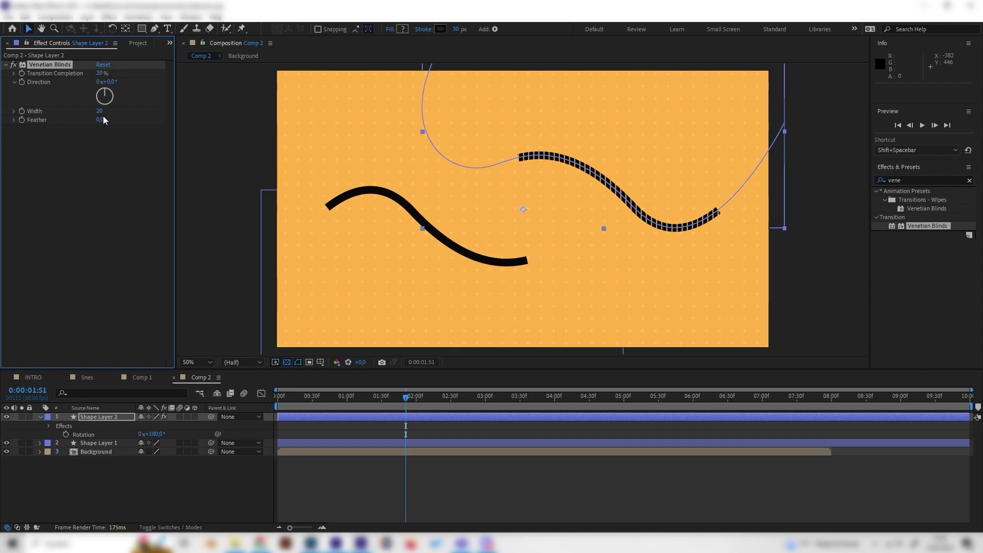
Set the blinds Width to 31 and Direction to 30°
mouse_move(100, 111)
left_mouse_down()
mouse_move(112, 106)
mouse_move(103, 112)
left_mouse_up()
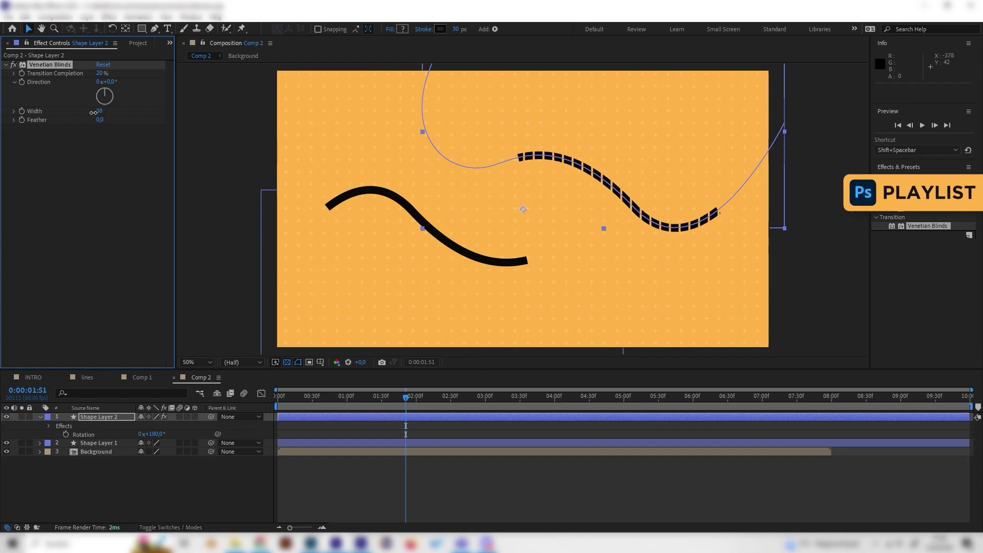
left_click(110, 82)
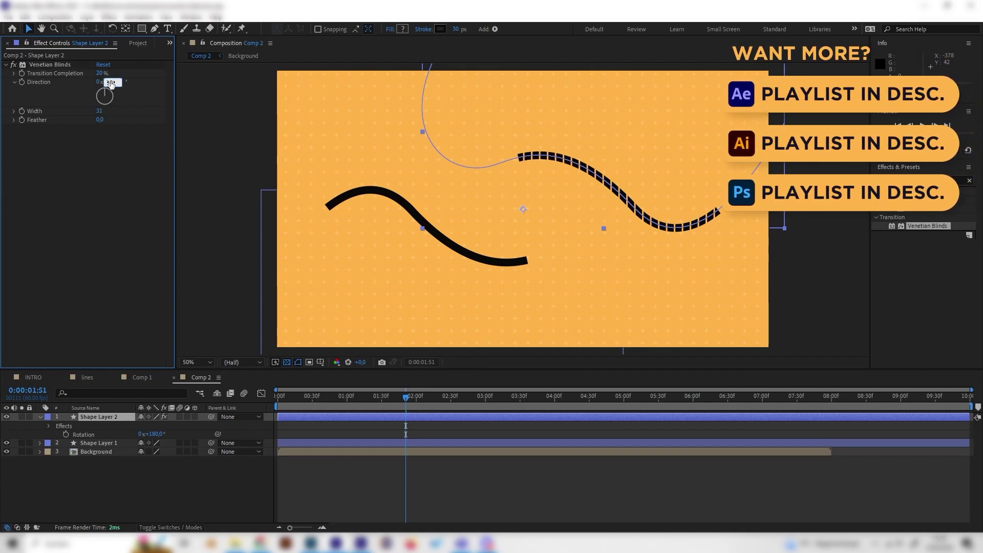
type("30")
key("Return")
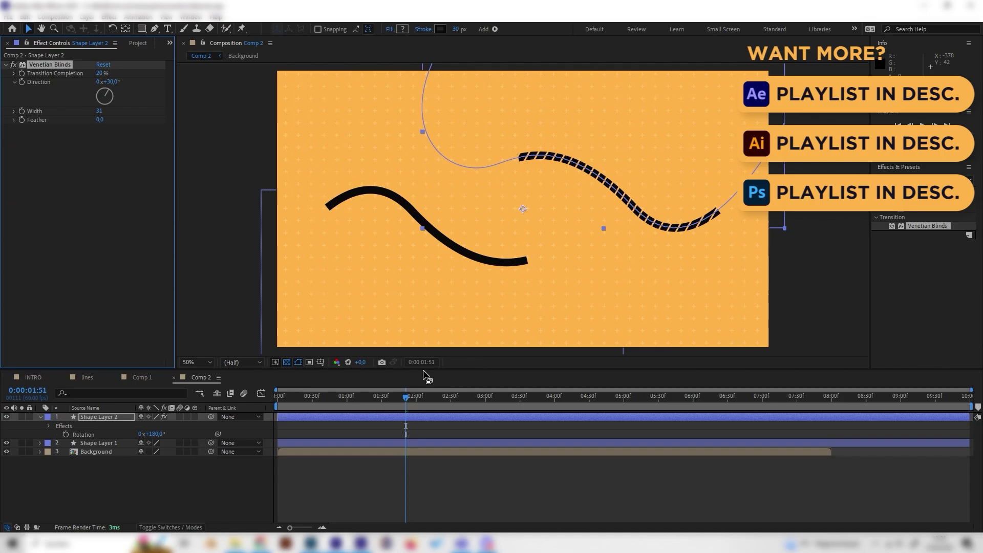
Preview the striped second line playing back from earlier in the timeline
left_click_drag(406, 398, 303, 399)
key("space")
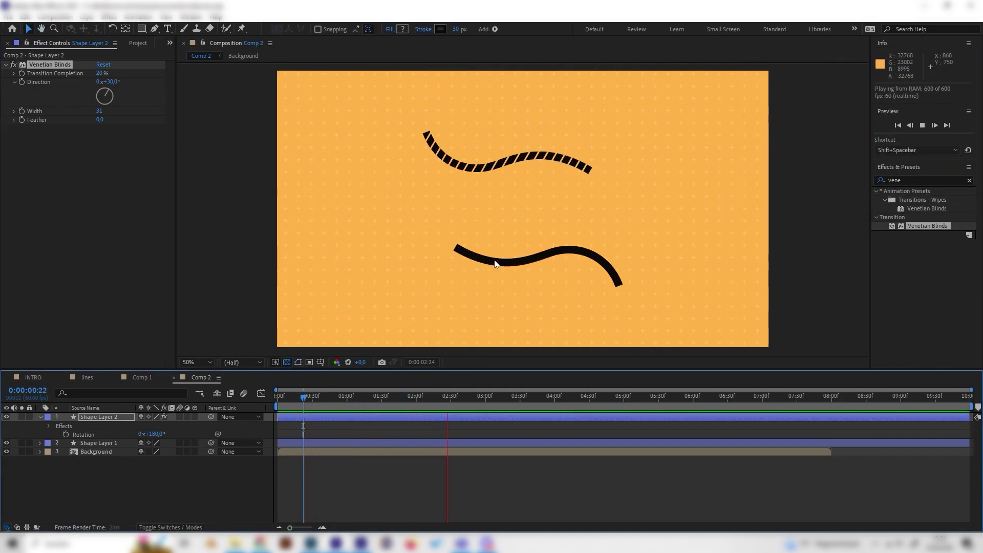
mouse_move(358, 397)
left_mouse_down()
mouse_move(484, 394)
mouse_move(408, 397)
mouse_move(435, 386)
mouse_move(377, 397)
left_mouse_up()
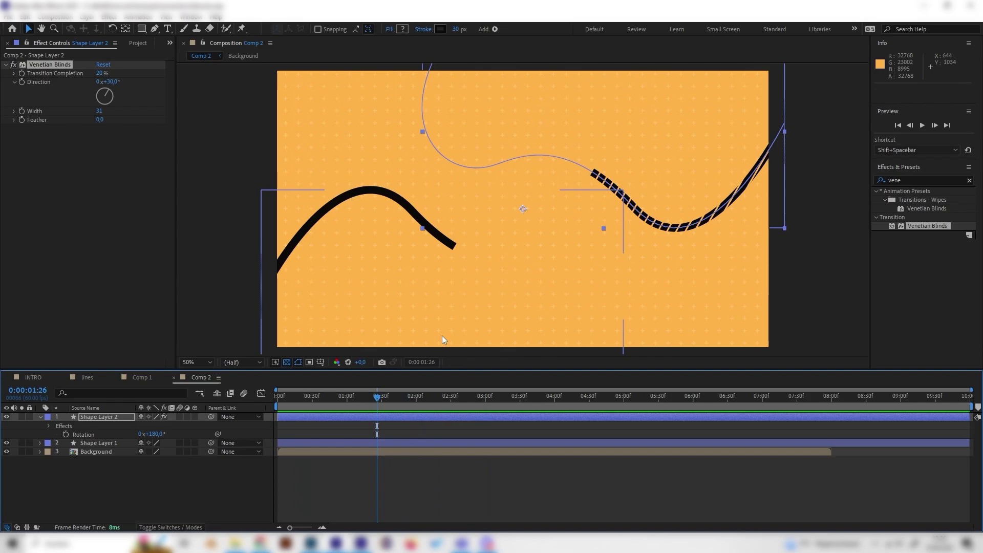
left_click(113, 417)
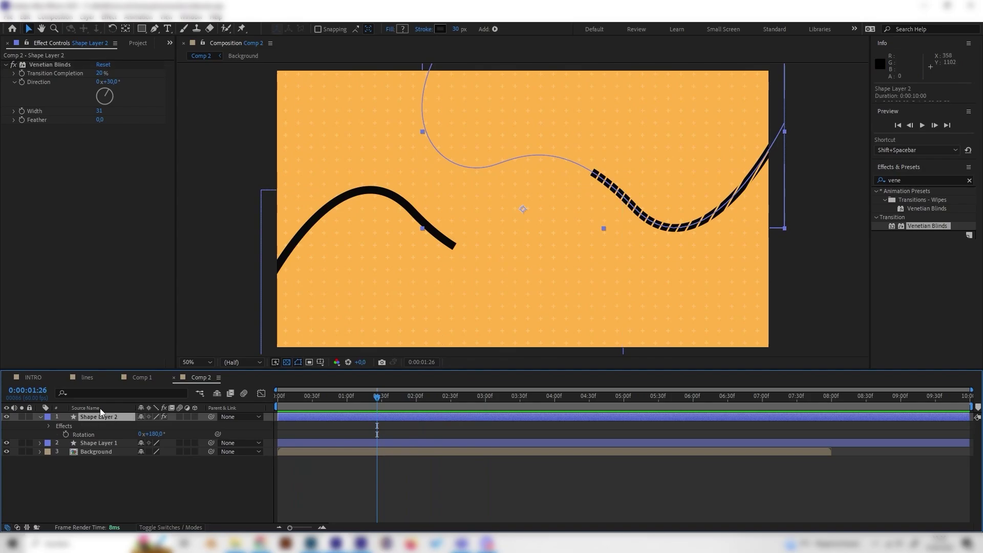
Play Comp 1 to review its roughened line for reference
left_click(102, 444)
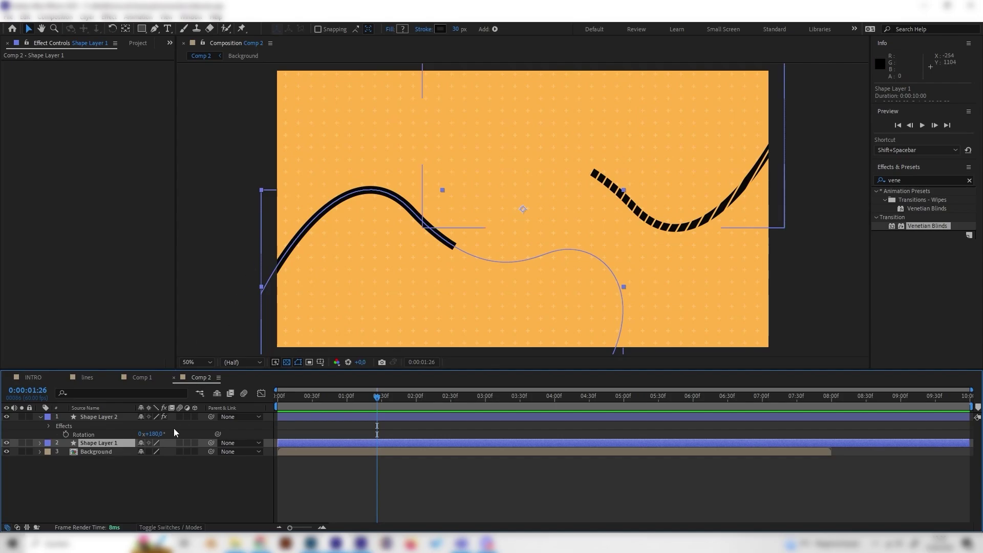
left_click(145, 470)
left_click(142, 378)
key("space")
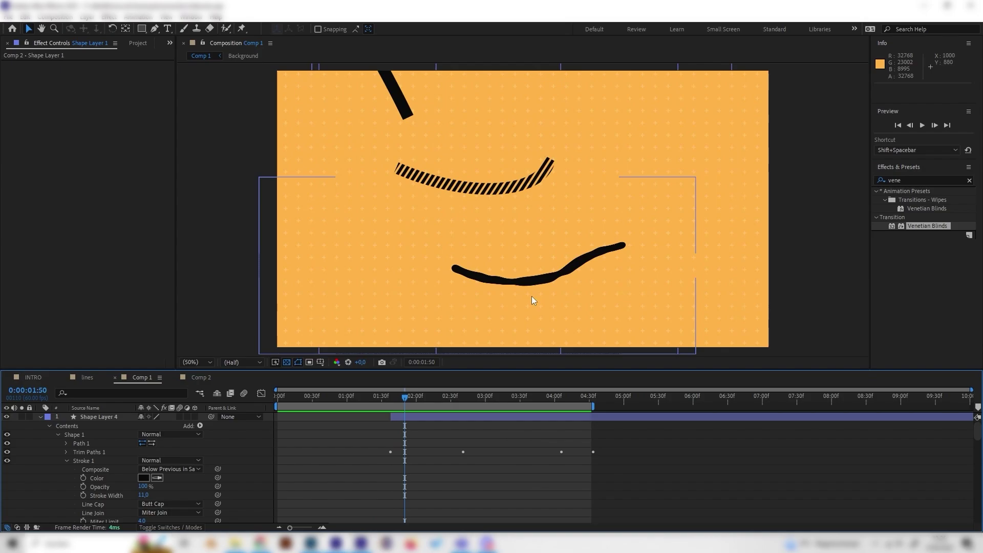
Back in Comp 2, select Shape Layer 1 and select the old effects search text
left_click(201, 378)
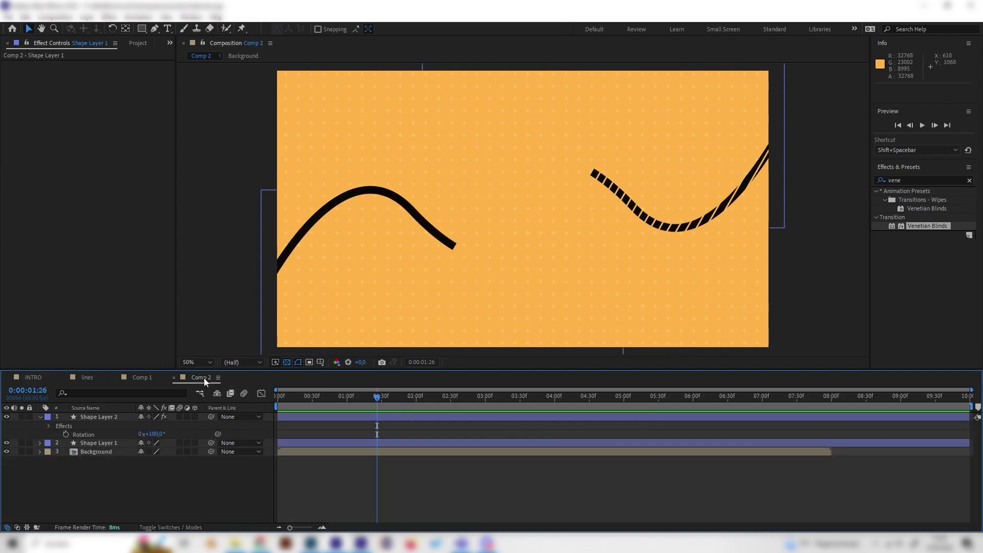
left_click(90, 443)
double_click(908, 180)
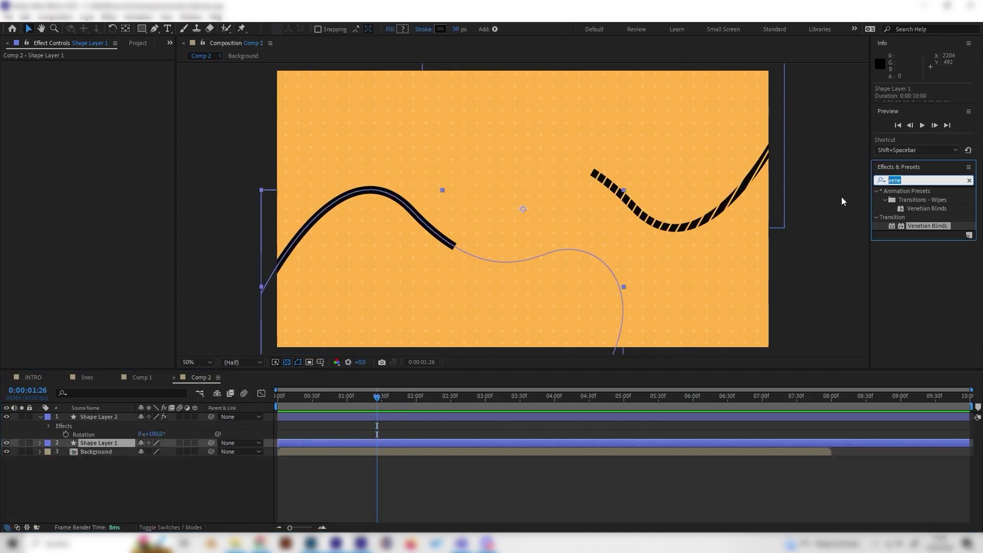
Search 'rough' and apply Roughen Edges to Shape Layer 1
type("rough")
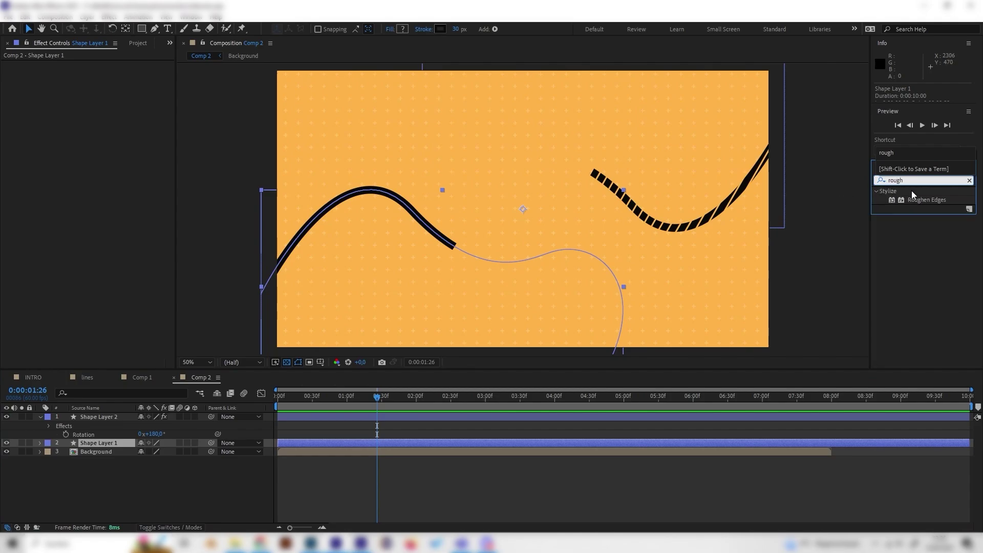
double_click(915, 198)
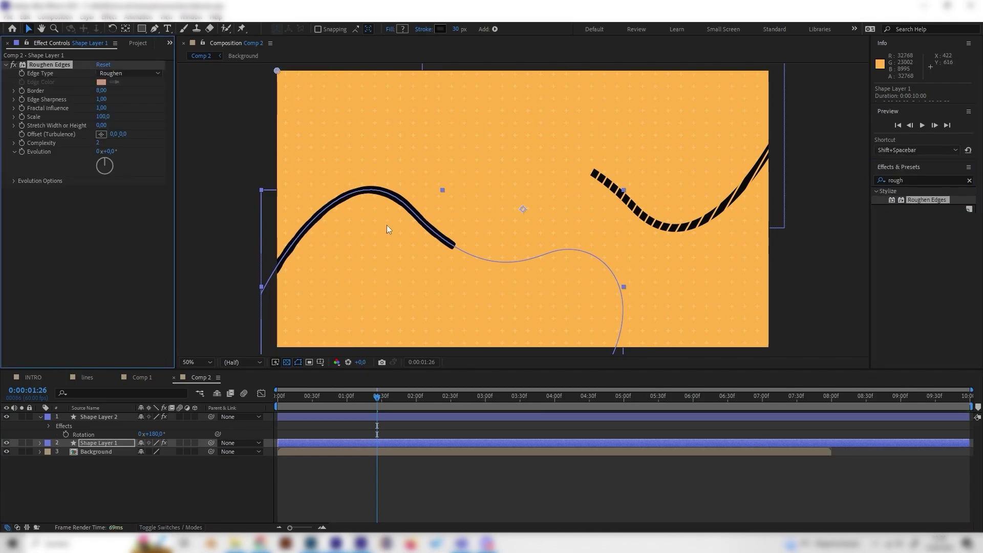
left_click_drag(361, 396, 415, 396)
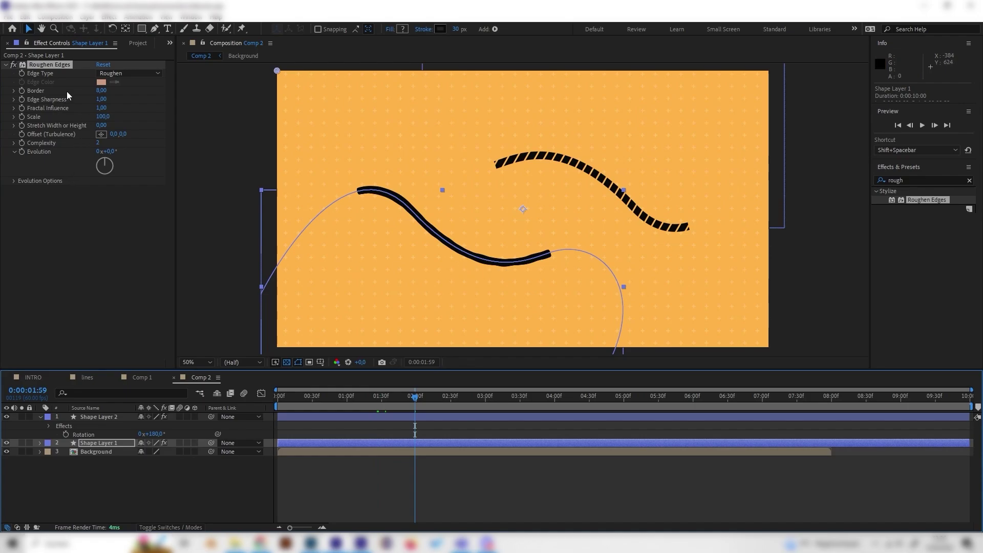
Set Roughen Edges Border to 25 and Edge Sharpness to 4, then scrub back to review
left_click(101, 91)
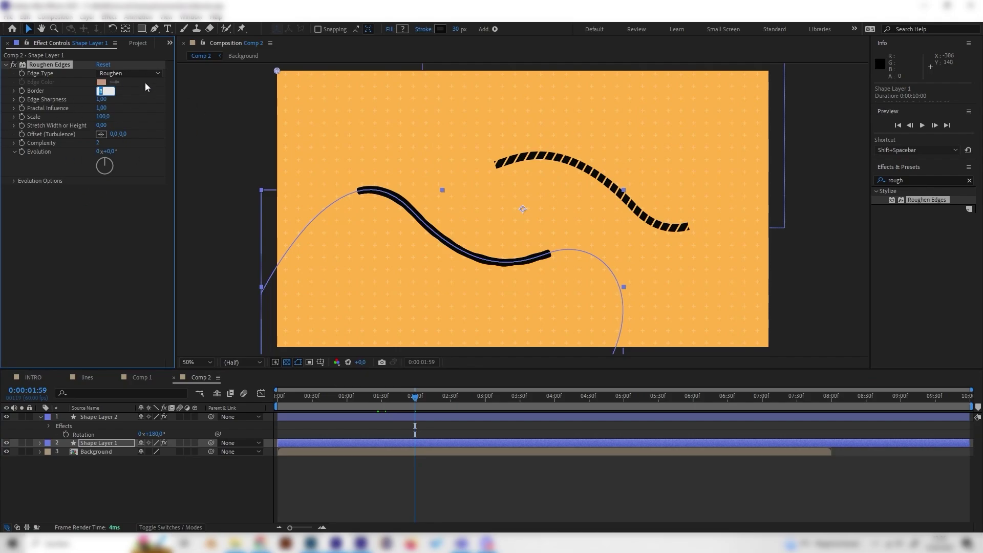
type("25")
key("Return")
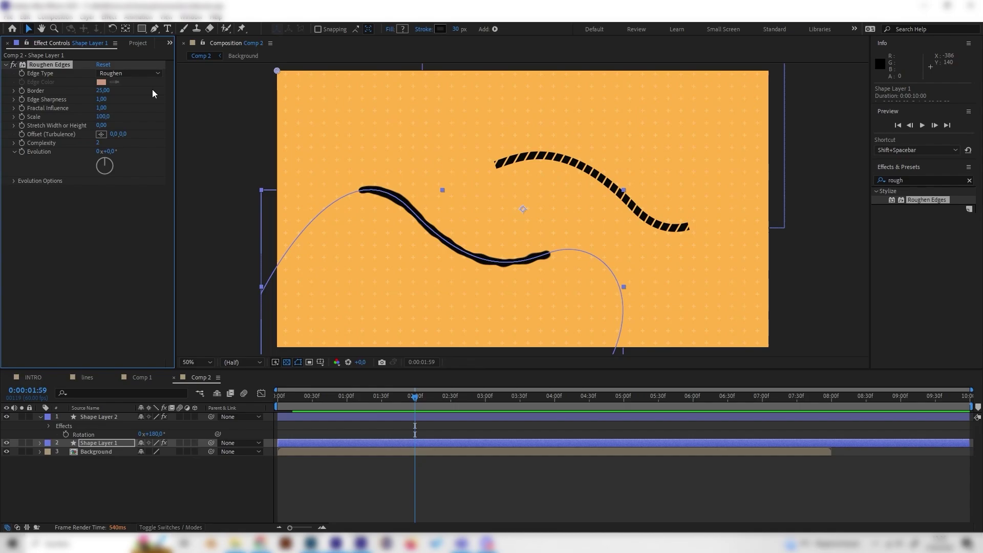
left_click(210, 478)
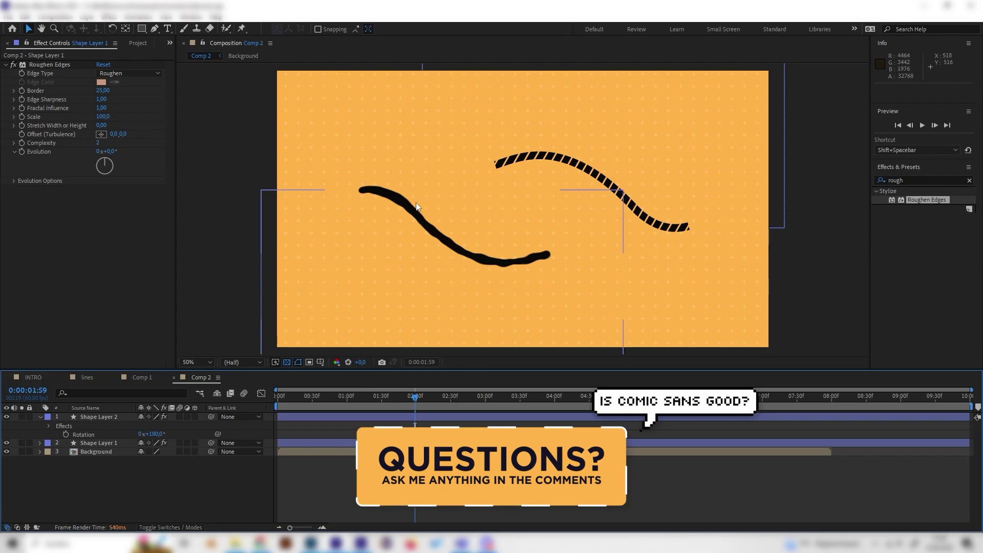
left_click(79, 109)
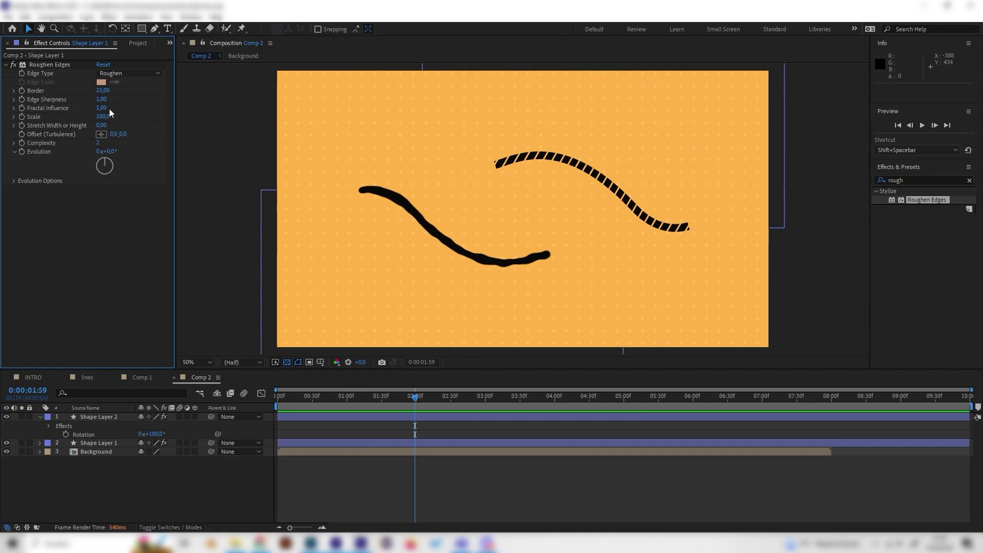
left_click(101, 101)
type("4")
key("Return")
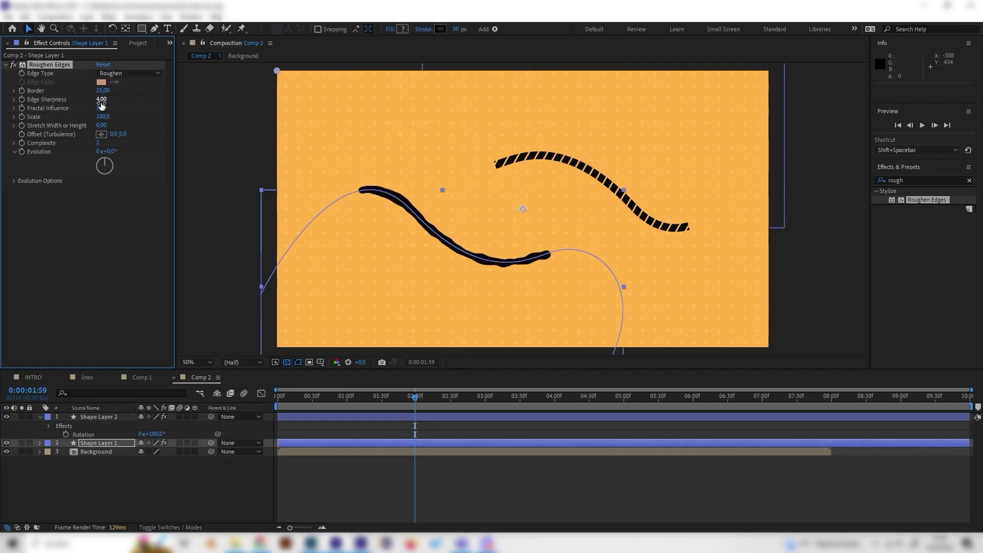
left_click(164, 478)
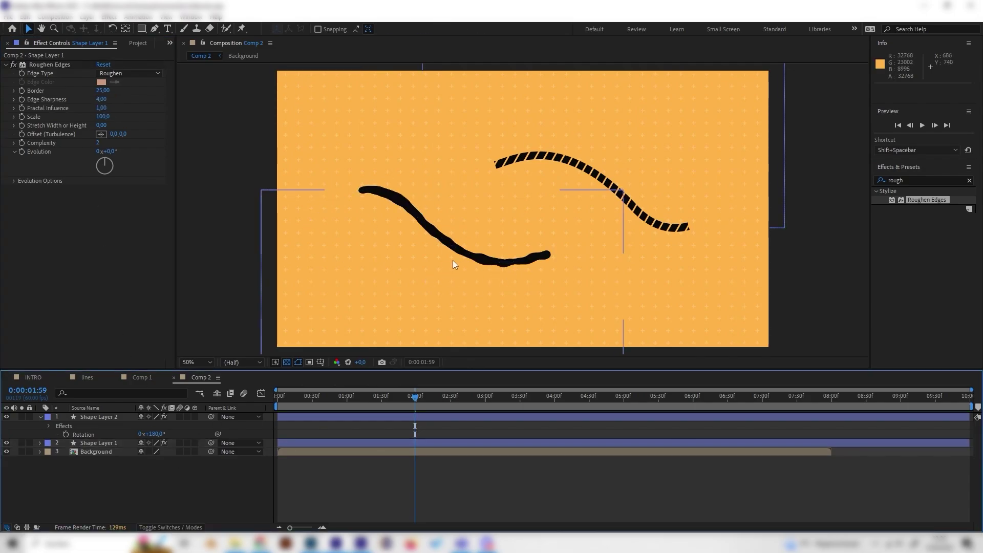
scroll(446, 258, "up", 2)
scroll(443, 258, "down", 2)
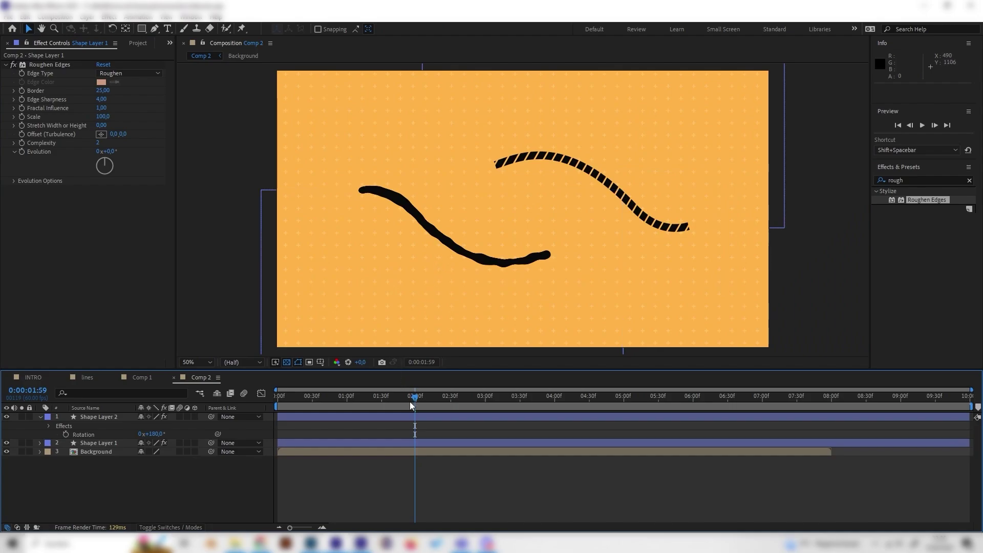
mouse_move(410, 402)
left_mouse_down()
mouse_move(358, 407)
mouse_move(382, 406)
mouse_move(366, 422)
mouse_move(297, 426)
mouse_move(397, 414)
left_mouse_up()
Keyframe Roughen Edges Evolution at 0 early on and 2 revolutions near 3:29, then preview
left_click(44, 68)
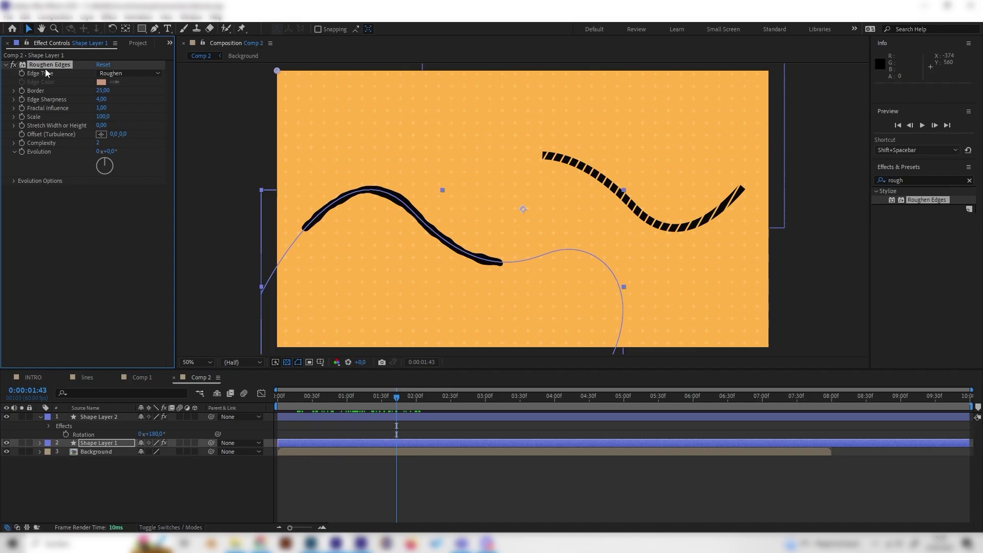
left_click_drag(416, 413, 266, 402)
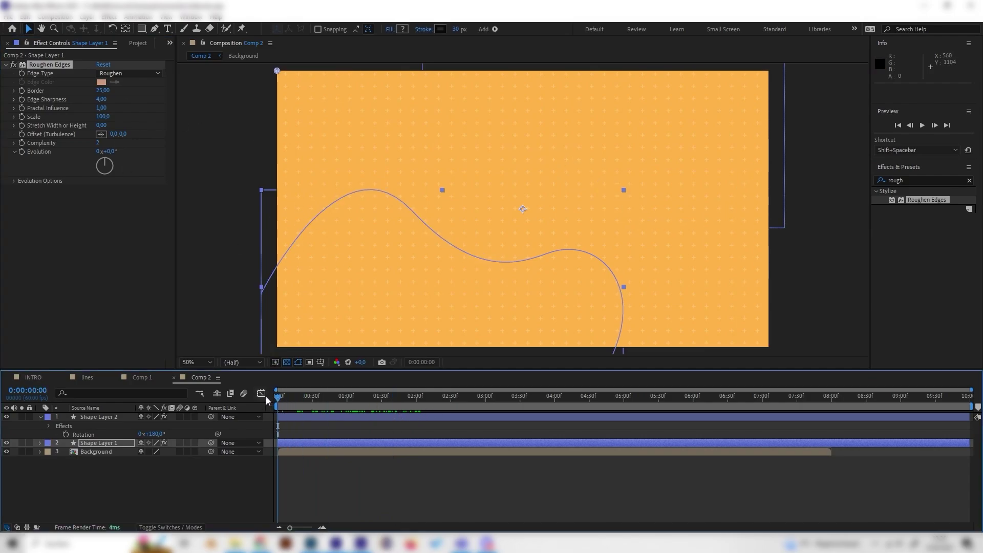
left_click(22, 152)
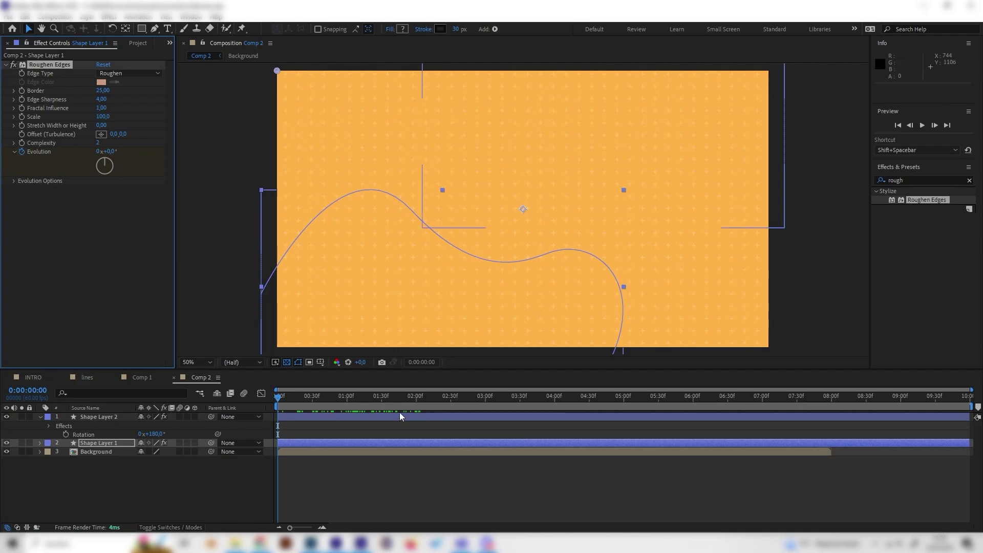
left_click_drag(440, 408, 519, 410)
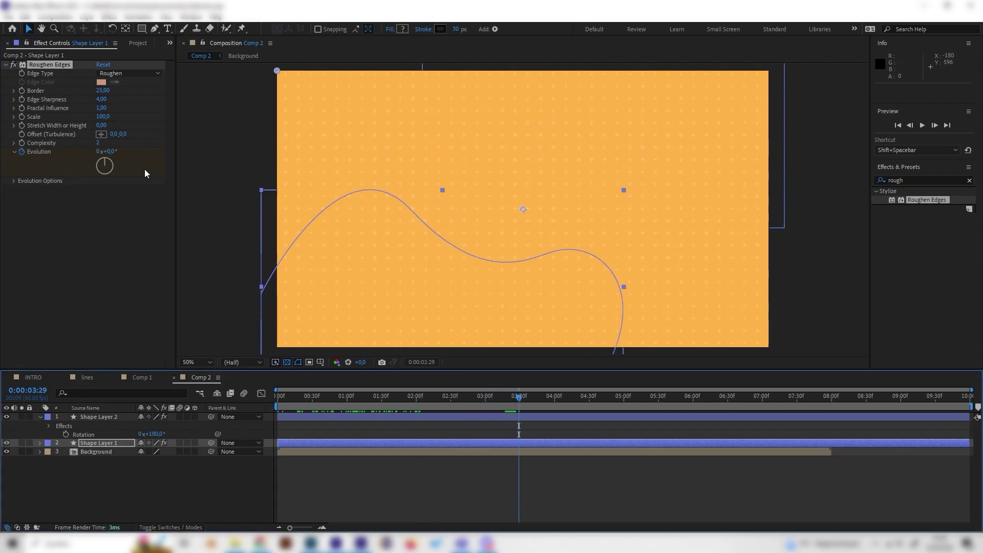
left_click(98, 151)
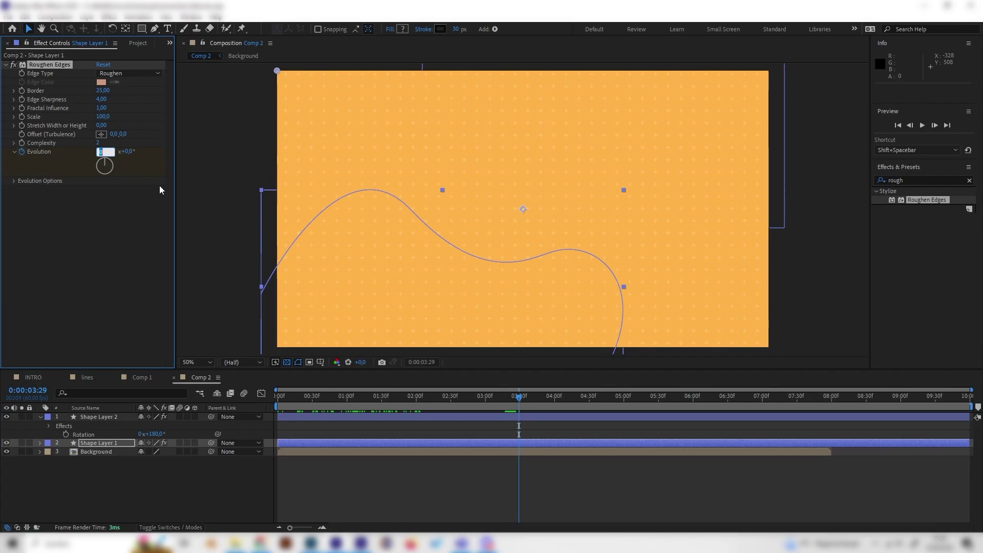
type("2")
key("Return")
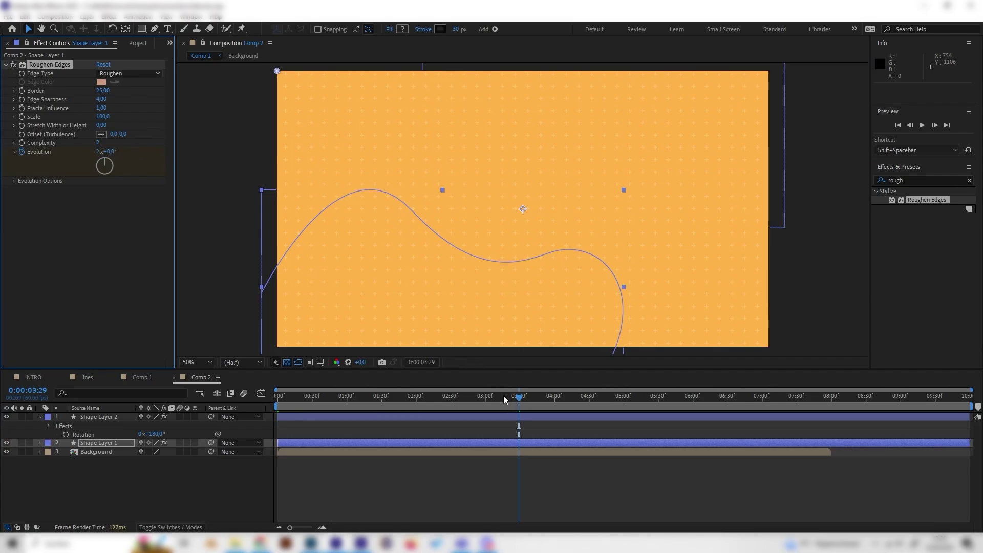
mouse_move(503, 396)
left_mouse_down()
mouse_move(378, 395)
mouse_move(417, 396)
mouse_move(271, 412)
left_mouse_up()
key("space")
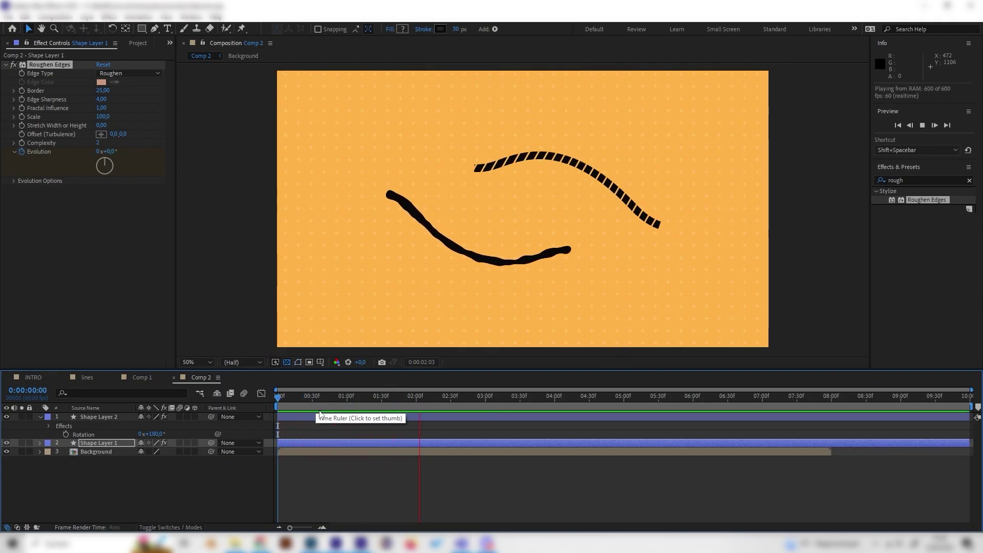
Stop the preview and set Roughen Edges Complexity to 6, then down to 1
key("space")
left_click(369, 396)
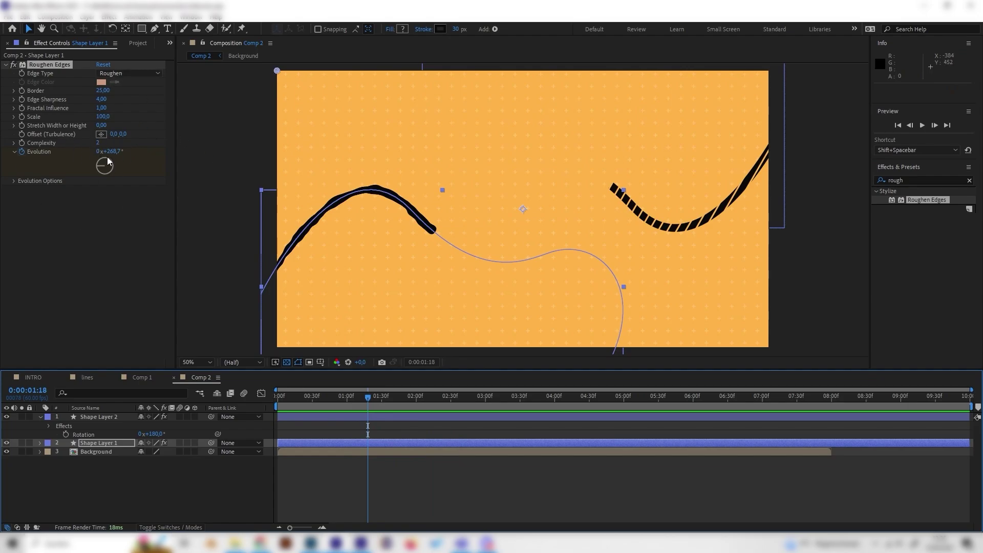
left_click(99, 143)
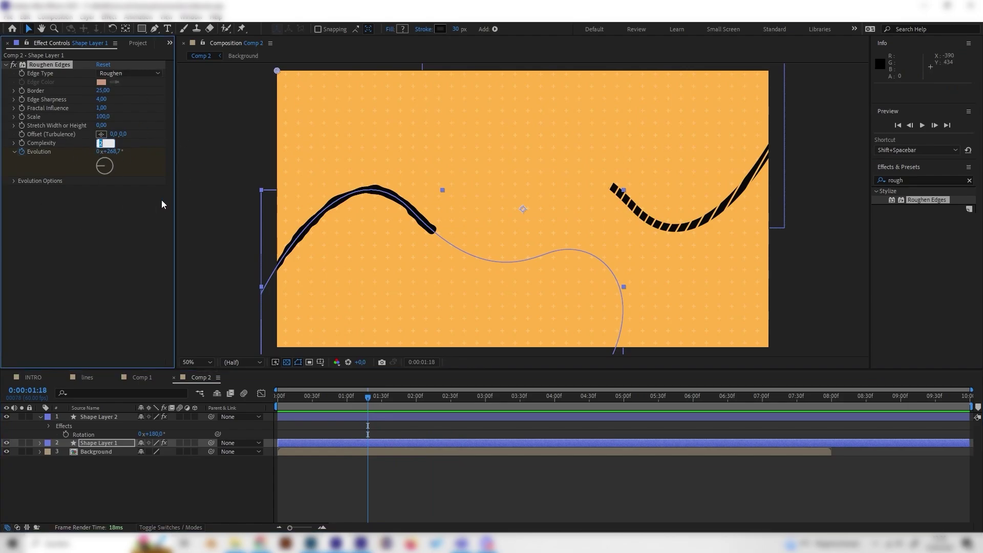
type("6")
key("Return")
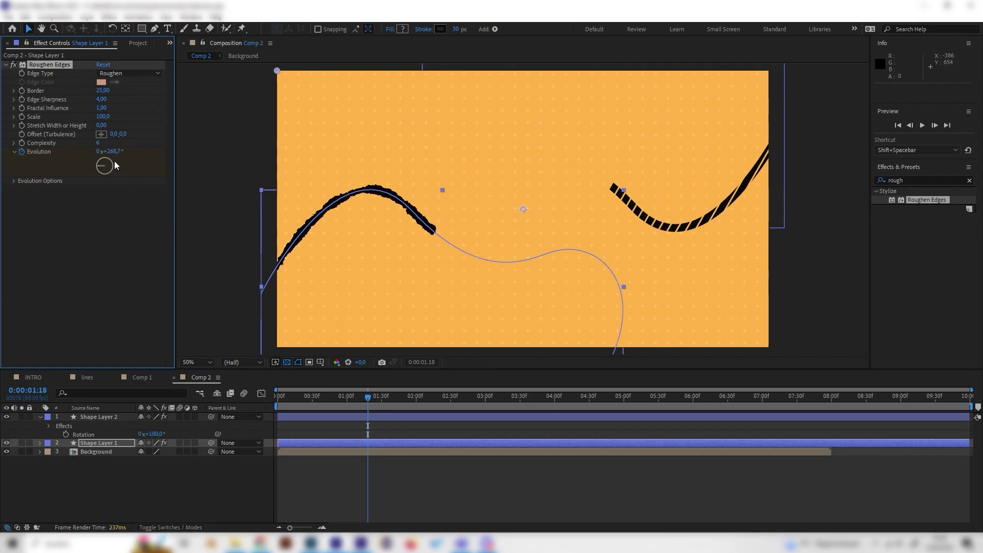
left_click(97, 143)
type("1")
key("Return")
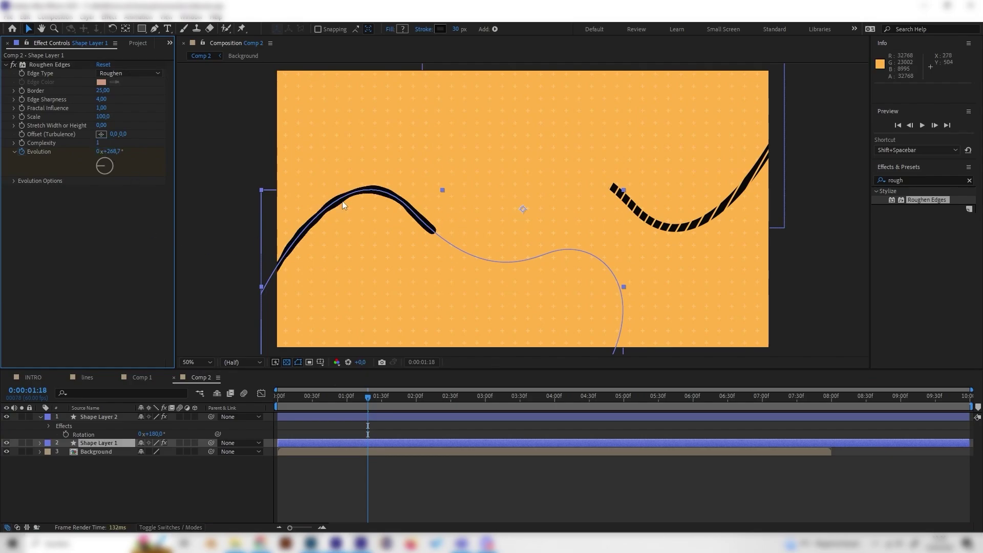
Drag the Roughen Edges Scale up to about 282 and scrub to check the smoother edge
left_click(143, 115)
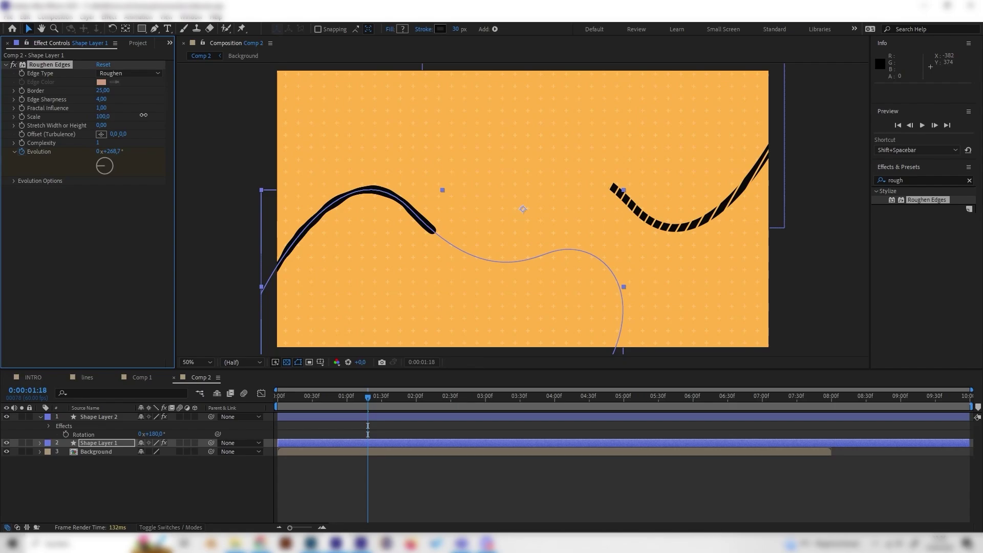
left_click_drag(108, 117, 195, 122)
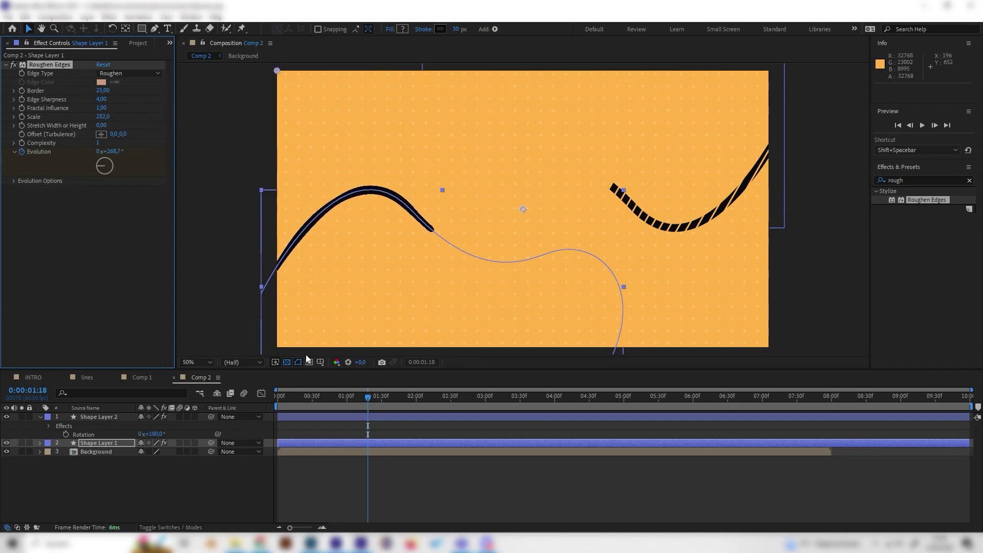
left_click(338, 477)
mouse_move(374, 398)
left_mouse_down()
mouse_move(442, 404)
mouse_move(478, 420)
mouse_move(283, 425)
mouse_move(477, 408)
mouse_move(422, 417)
left_mouse_up()
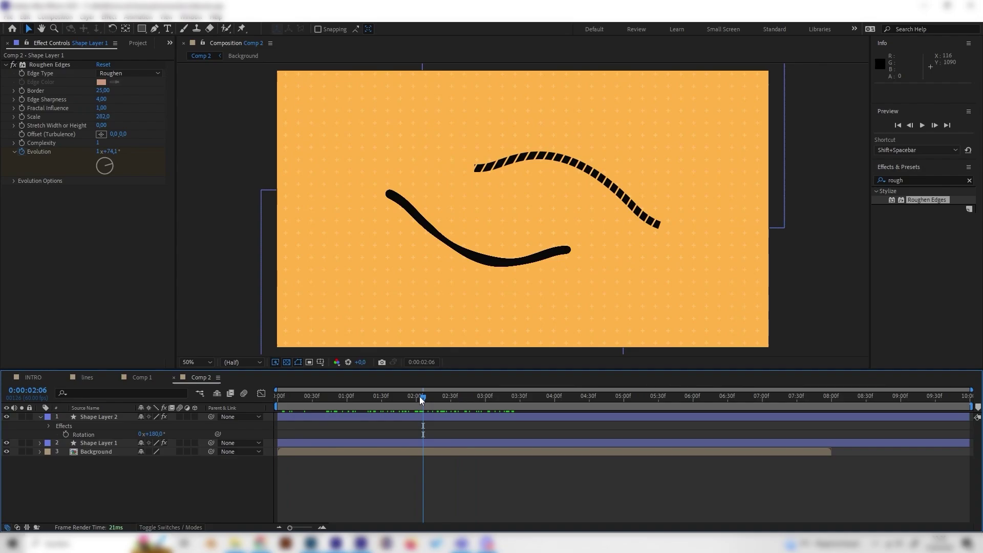
left_click(420, 396)
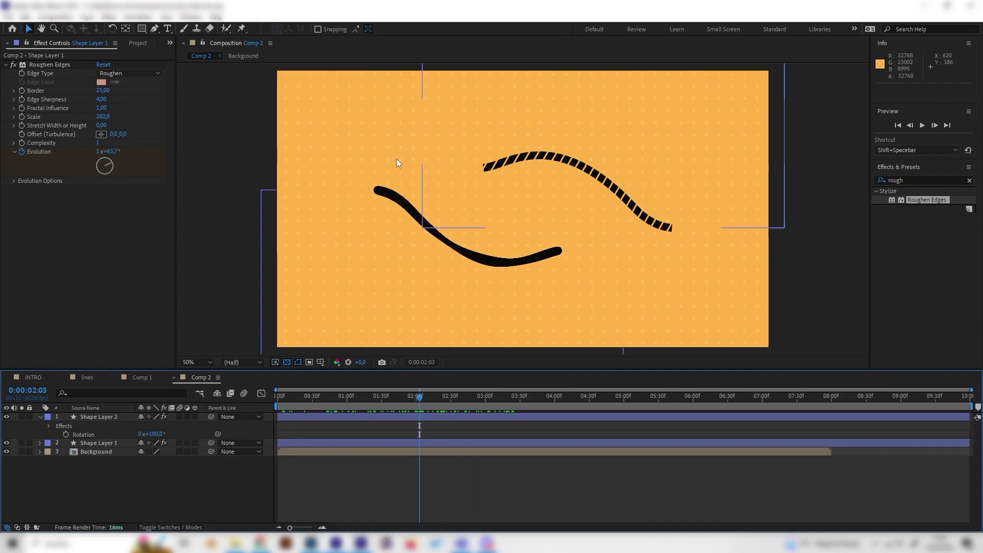
left_click(13, 65)
left_click(13, 64)
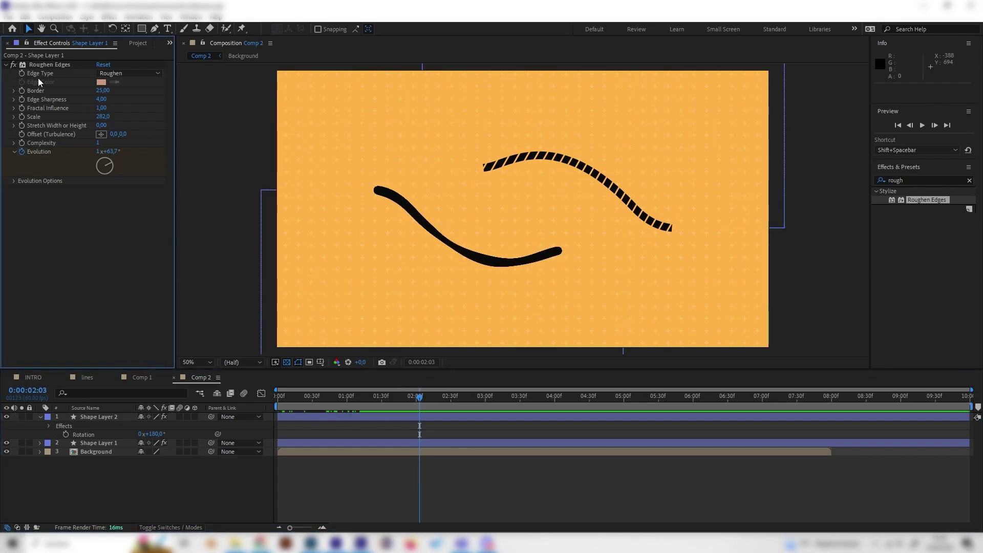
mouse_move(417, 401)
left_mouse_down()
mouse_move(469, 398)
mouse_move(365, 401)
mouse_move(435, 432)
left_mouse_up()
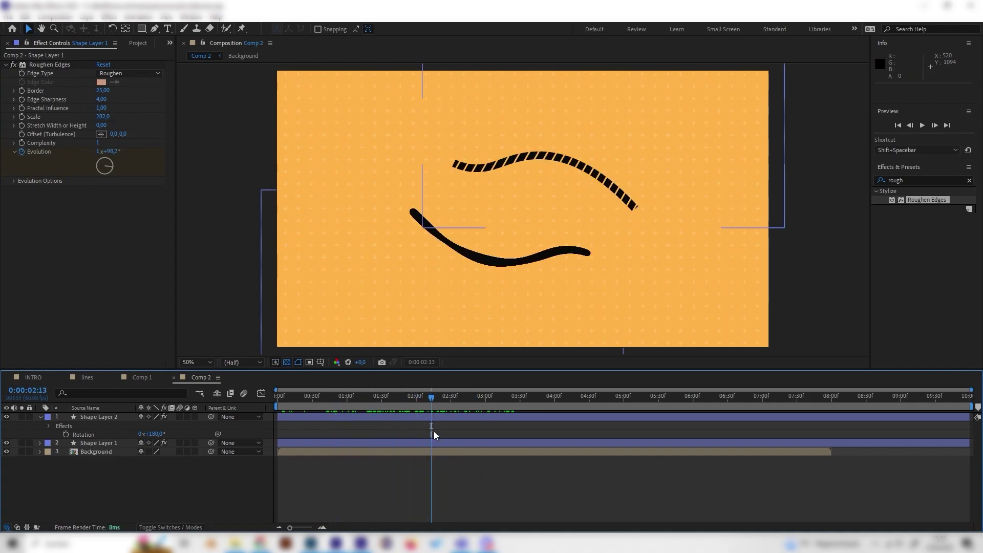